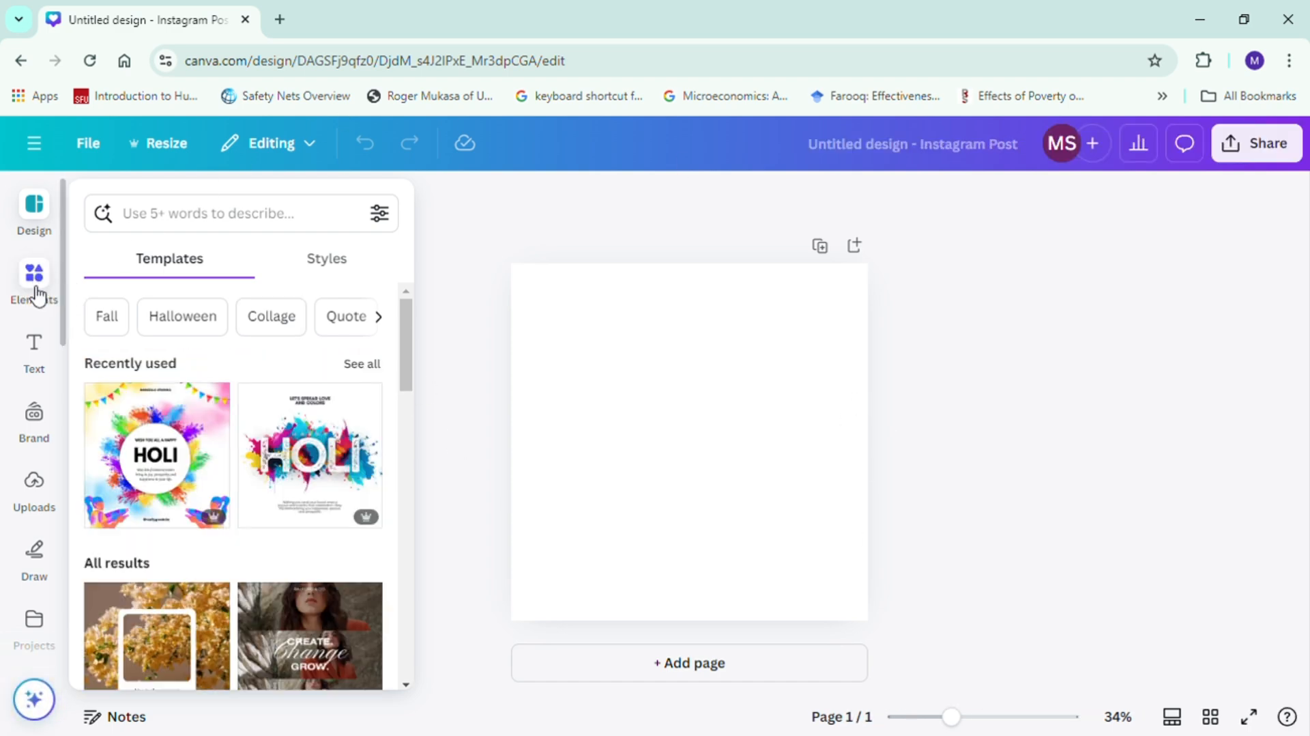
# - Search the elements library for "jumping girl" and limit the results to photos
pyautogui.click(35, 280)
pyautogui.click(159, 212)
pyautogui.write('jumpin')
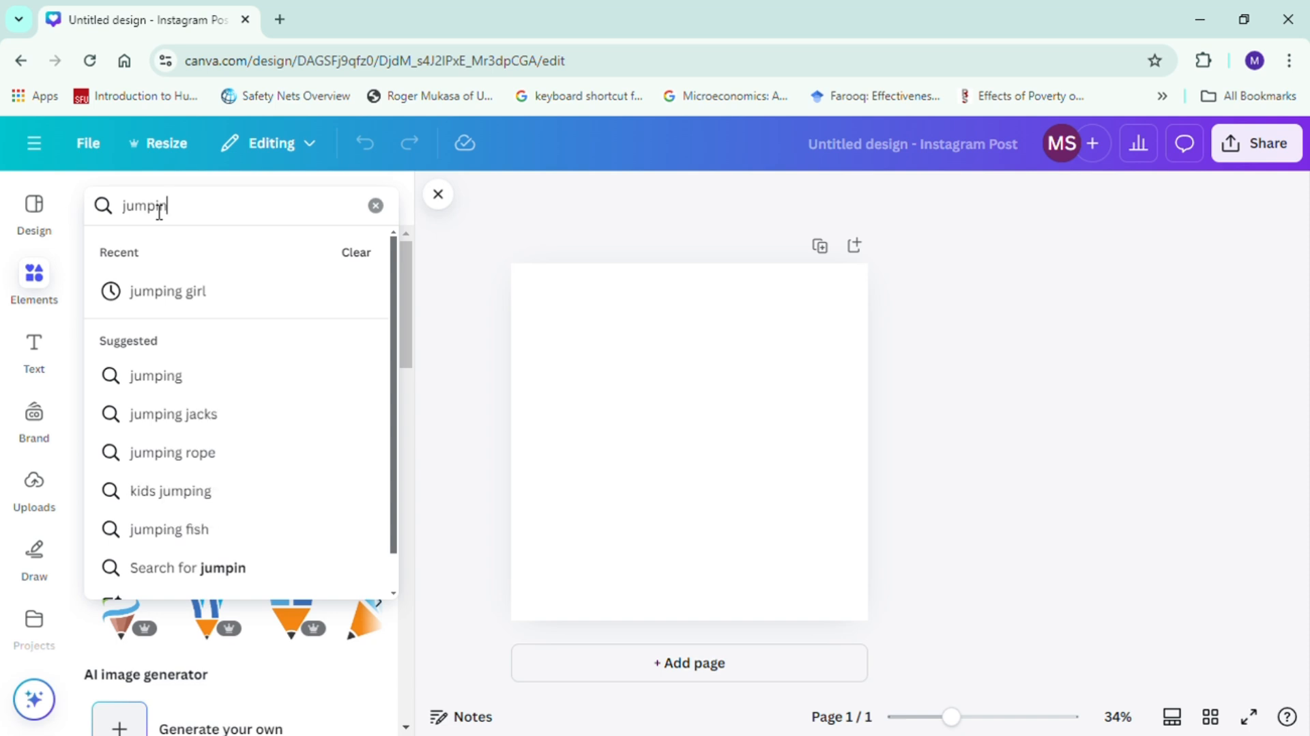
pyautogui.click(172, 291)
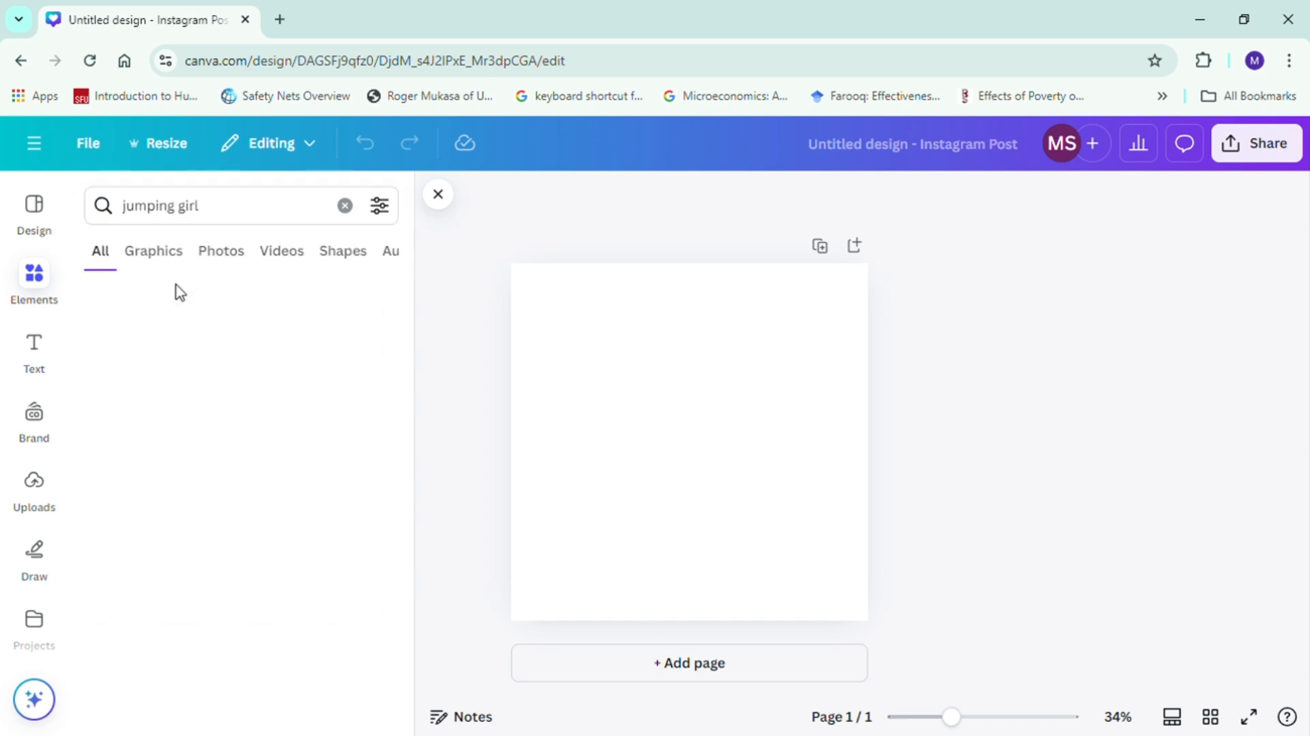
pyautogui.click(221, 251)
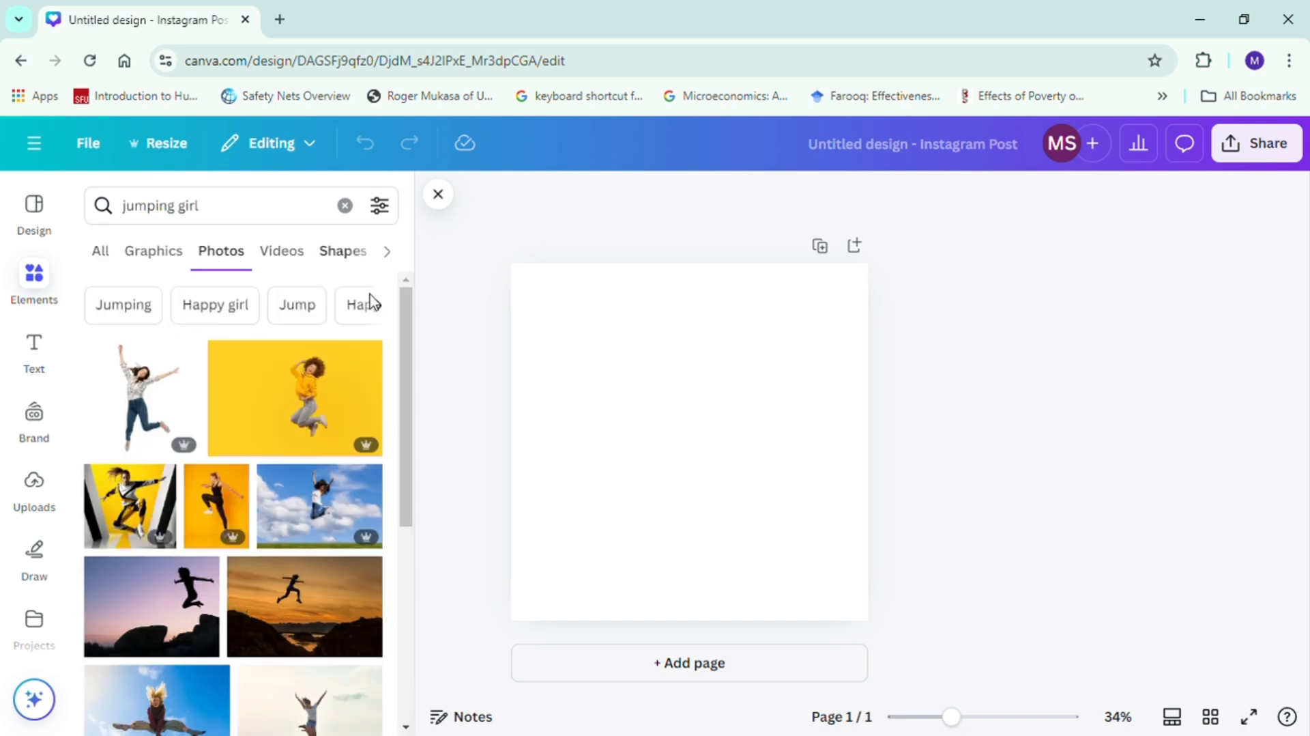
# - Add the photo of the curly-haired woman jumping in an orange sweater on a yellow background to the page
pyautogui.scroll(-8, 382, 432)
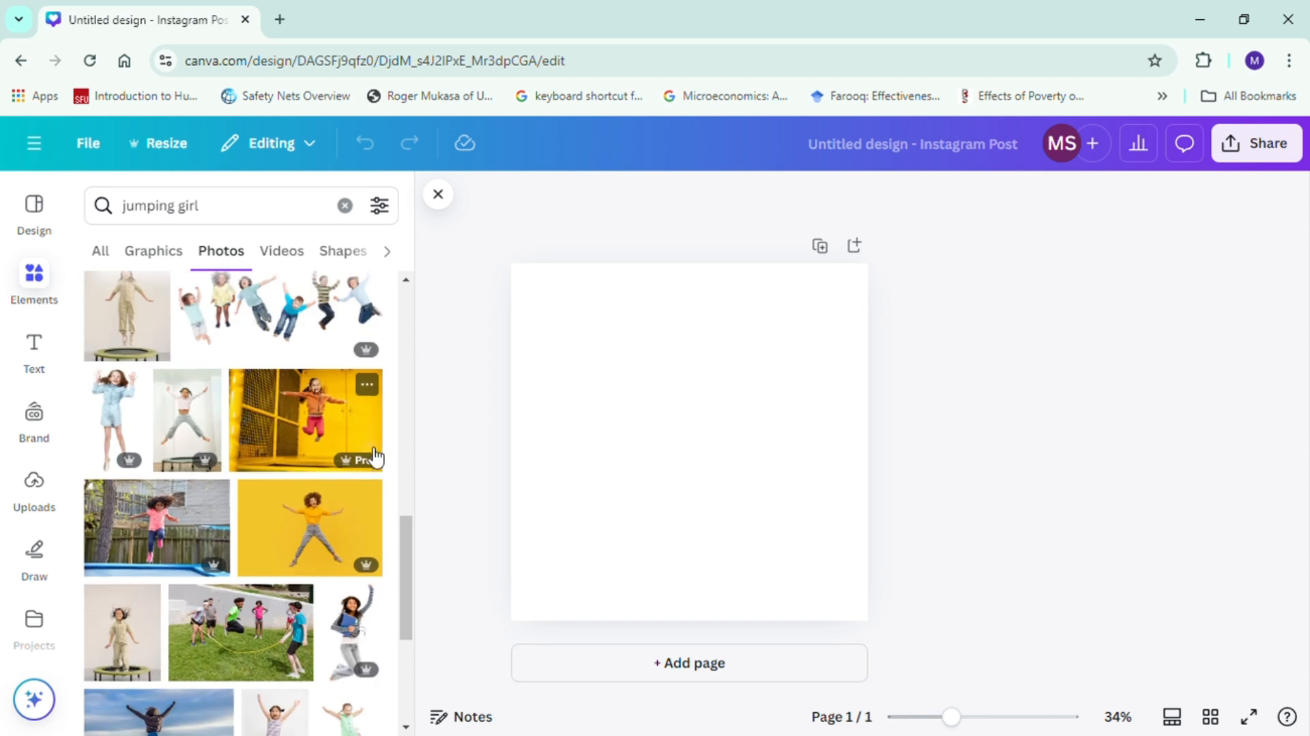
pyautogui.scroll(-1, 374, 456)
pyautogui.click(374, 461)
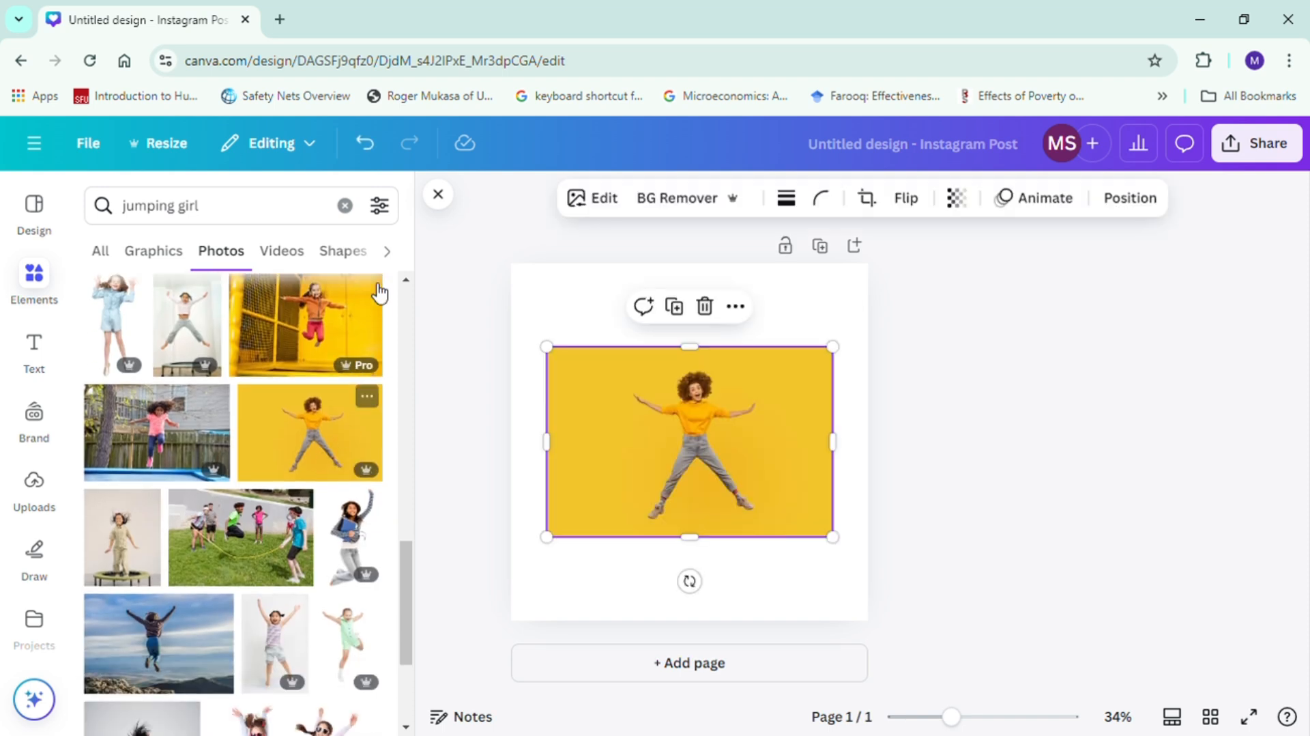
pyautogui.click(438, 198)
# - Move and enlarge the jumping woman photo until it fills the whole square page
pyautogui.moveTo(690, 444); pyautogui.dragTo(653, 361)
pyautogui.moveTo(797, 455); pyautogui.dragTo(866, 525)
pyautogui.moveTo(731, 517); pyautogui.dragTo(743, 655)
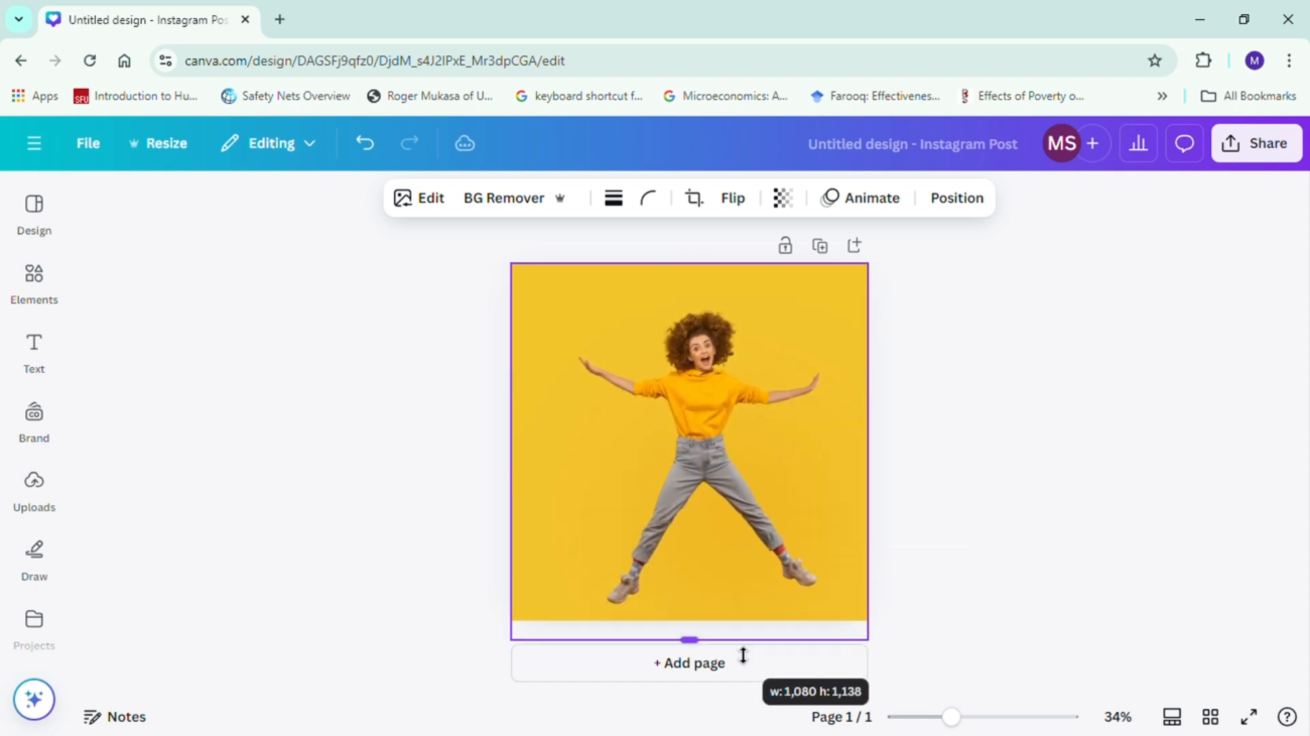
pyautogui.moveTo(694, 264)
pyautogui.mouseDown()
pyautogui.moveTo(696, 251)
pyautogui.moveTo(696, 263)
pyautogui.mouseUp()
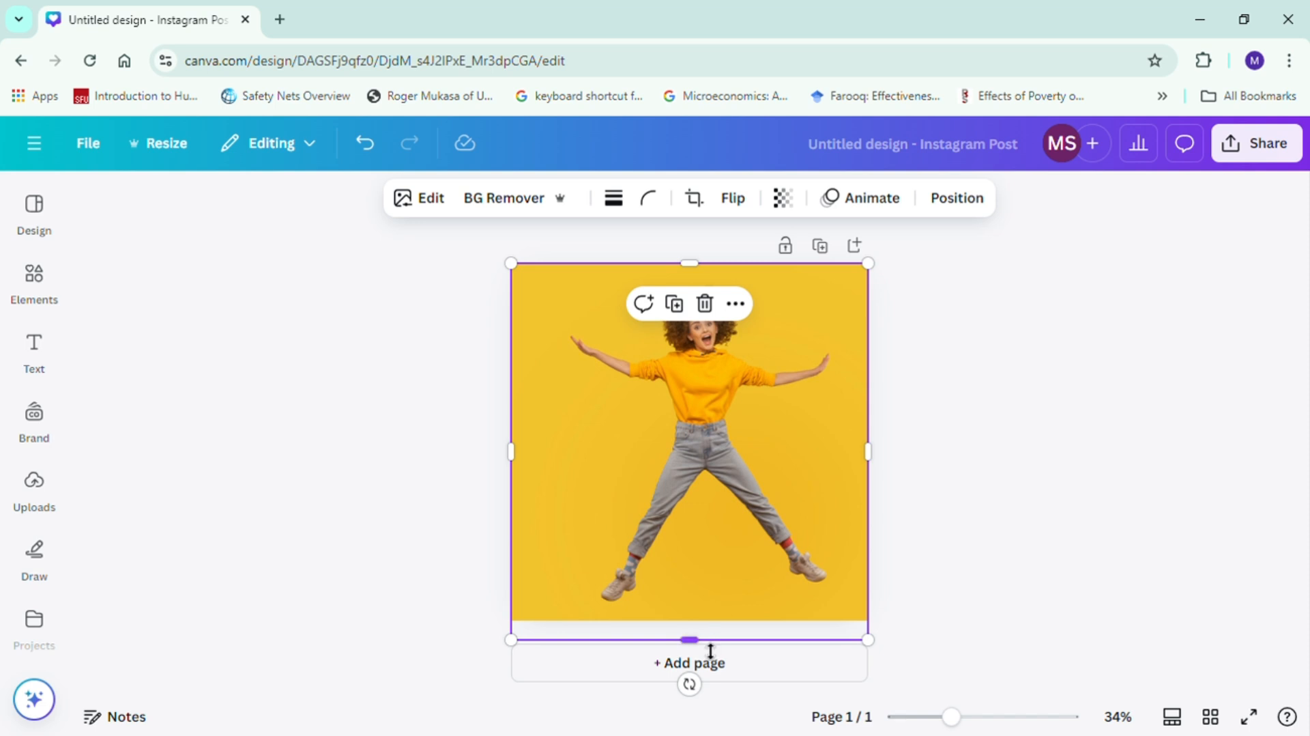
pyautogui.moveTo(710, 651); pyautogui.dragTo(713, 632)
# - Remove the photo's background and duplicate the cutout, placing the copy exactly over the original
pyautogui.click(498, 200)
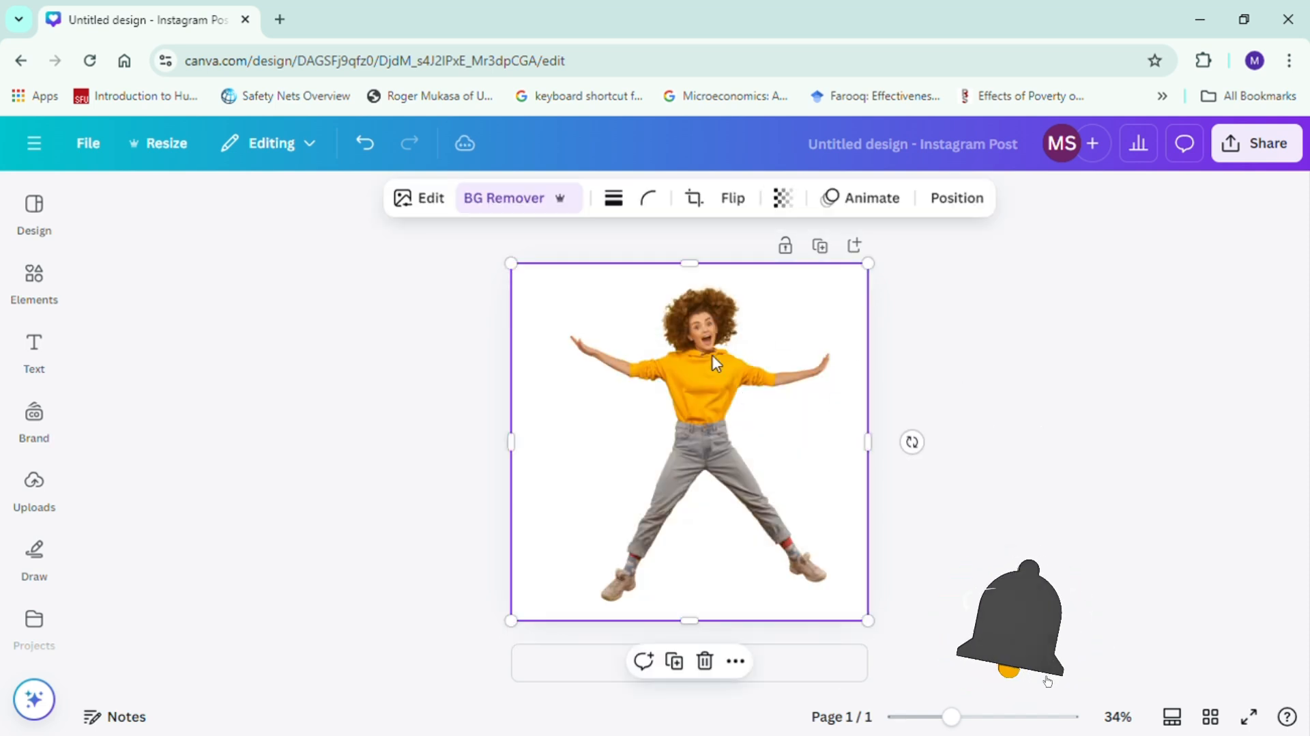
pyautogui.click(675, 660)
pyautogui.moveTo(708, 394)
pyautogui.mouseDown()
pyautogui.moveTo(767, 448)
pyautogui.moveTo(565, 401)
pyautogui.moveTo(710, 391)
pyautogui.mouseUp()
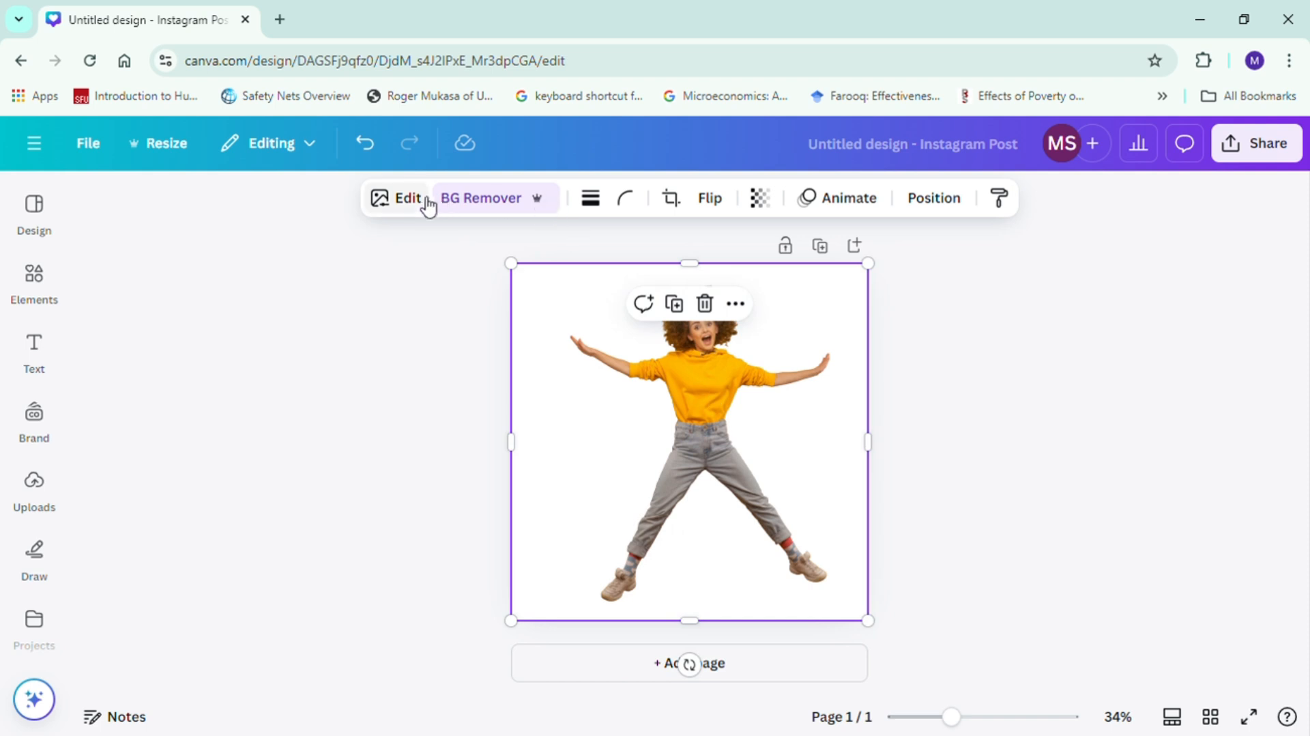
# - Apply a custom Duotone effect to the top copy with its highlights set to black (#000000)
pyautogui.click(396, 198)
pyautogui.scroll(-3, 219, 532)
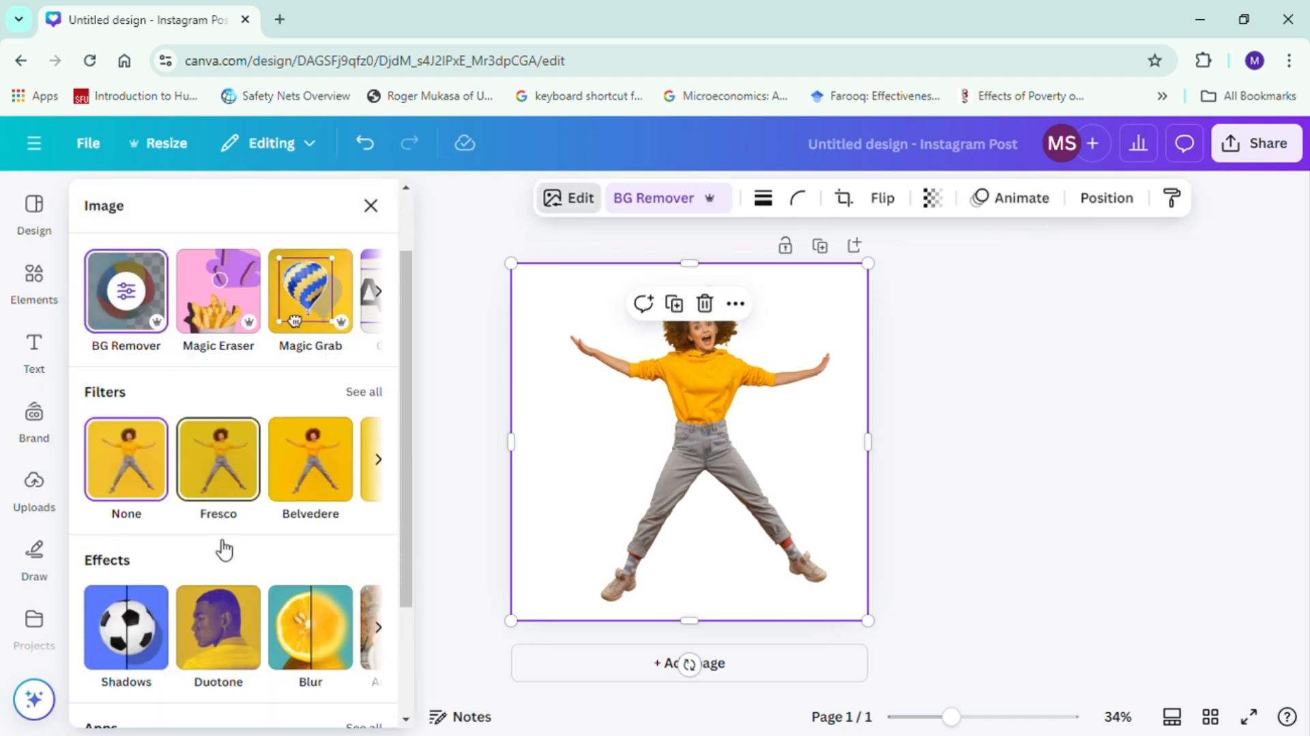
pyautogui.click(234, 525)
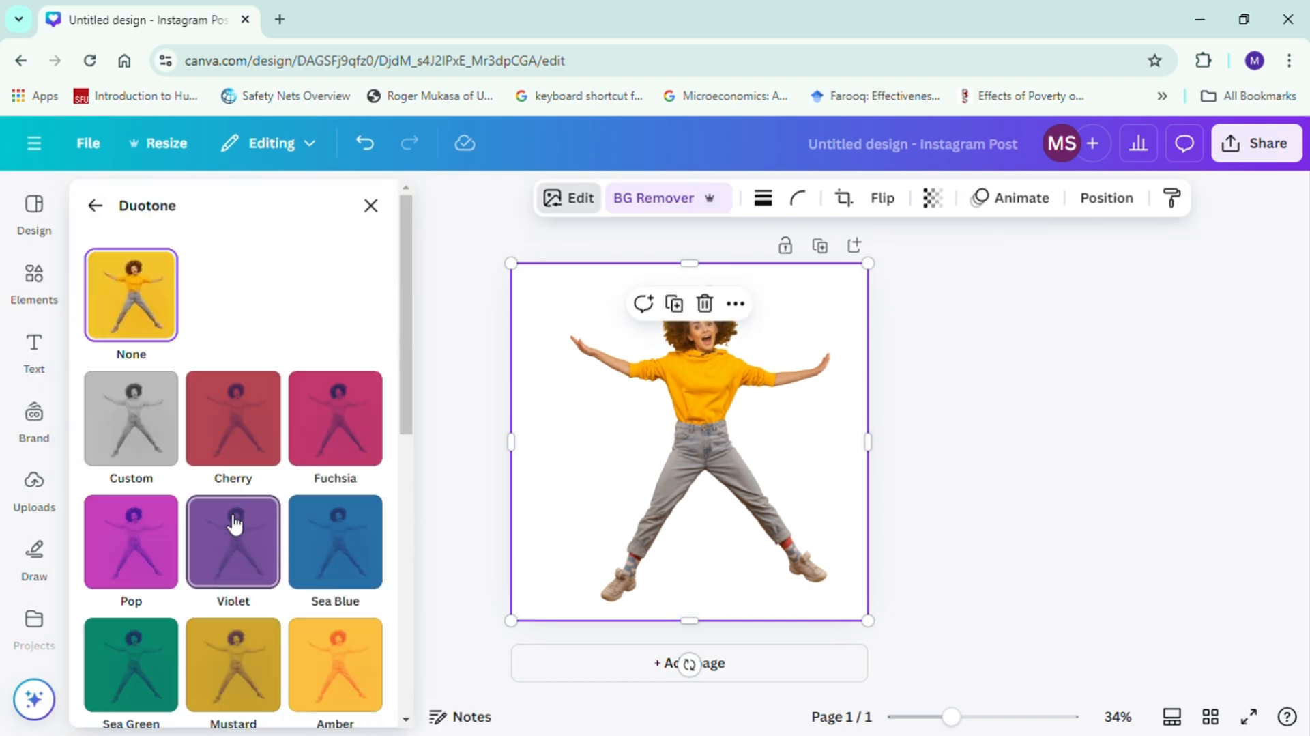
pyautogui.click(130, 432)
pyautogui.click(369, 520)
pyautogui.moveTo(376, 322); pyautogui.dragTo(368, 451)
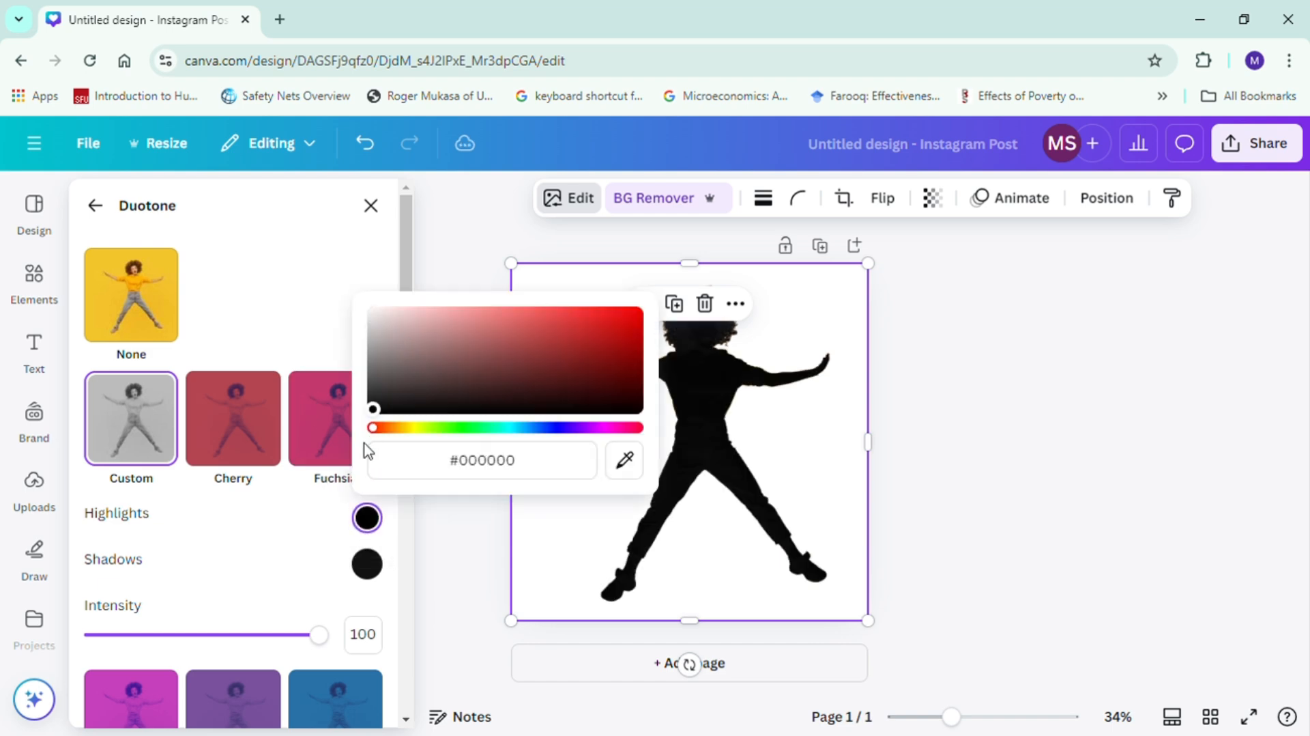
pyautogui.click(387, 599)
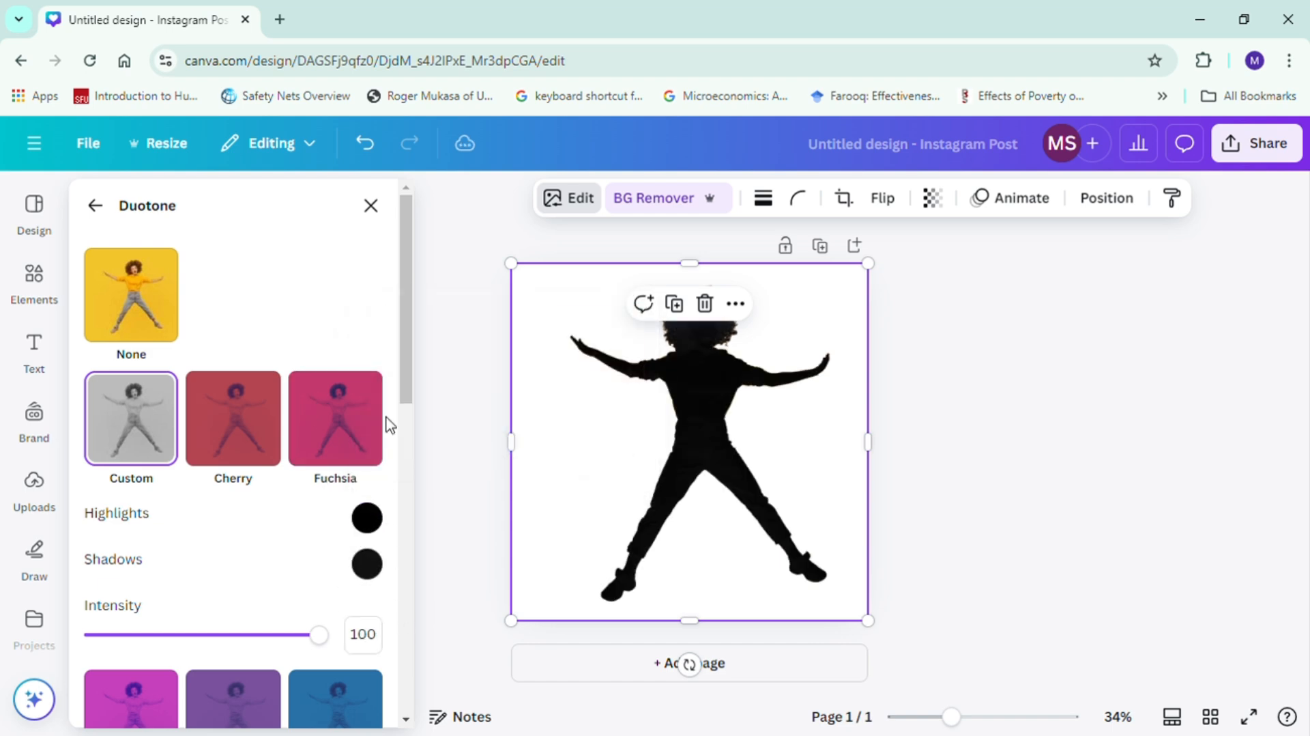
pyautogui.click(371, 206)
# - Blur the whole image of the black silhouette copy with an intensity of 50
pyautogui.click(395, 198)
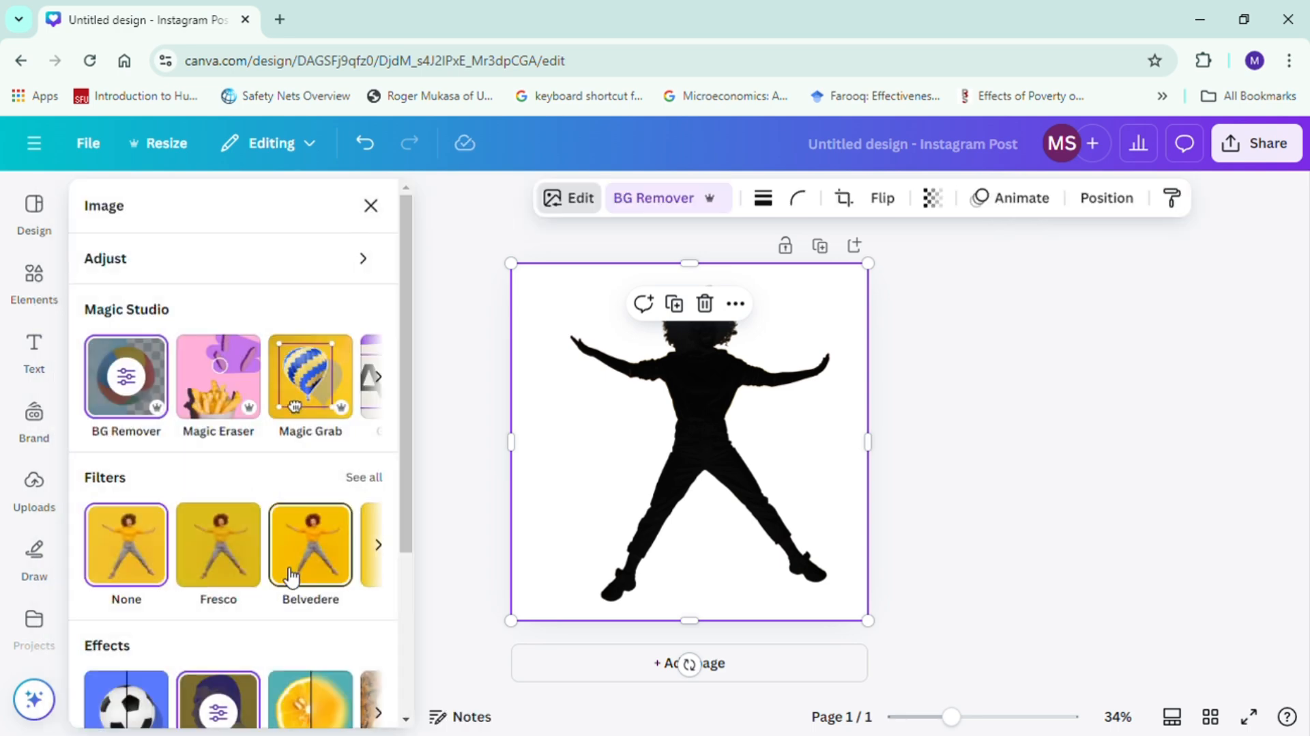
pyautogui.scroll(-3, 300, 584)
pyautogui.click(311, 539)
pyautogui.click(336, 289)
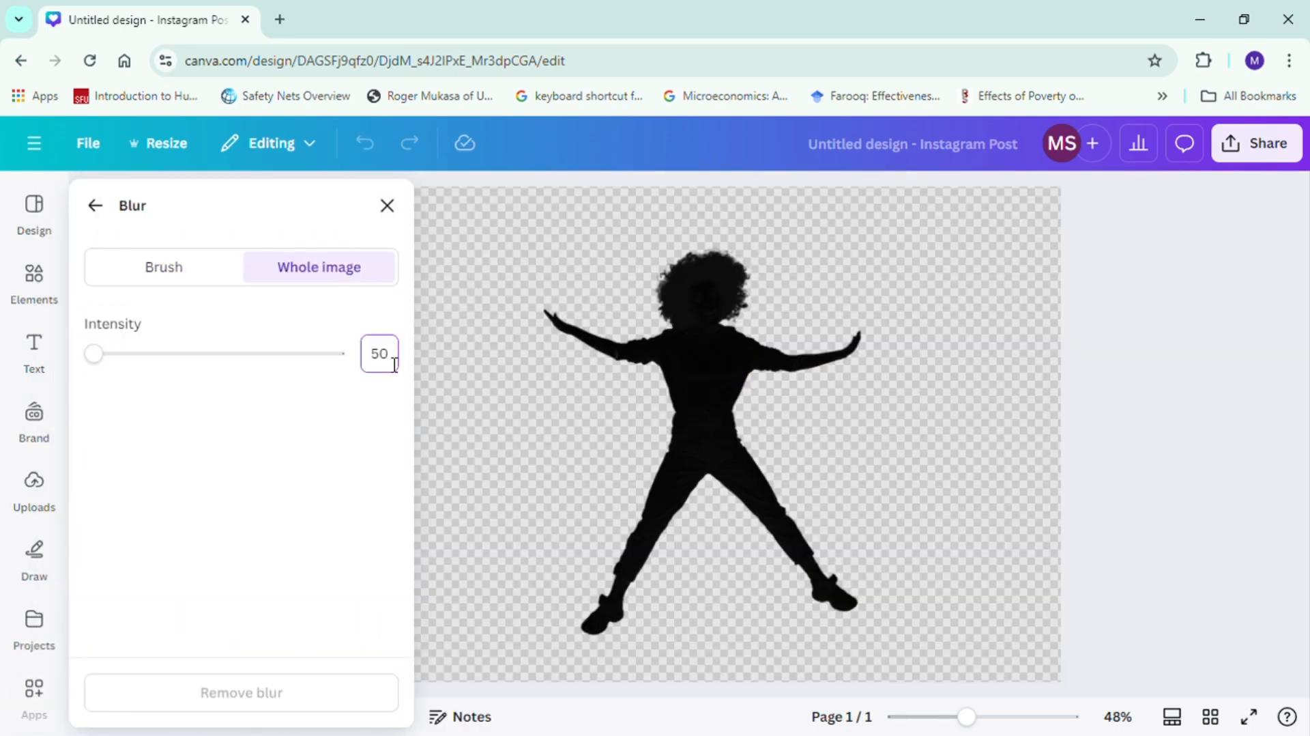
pyautogui.click(384, 442)
pyautogui.click(387, 205)
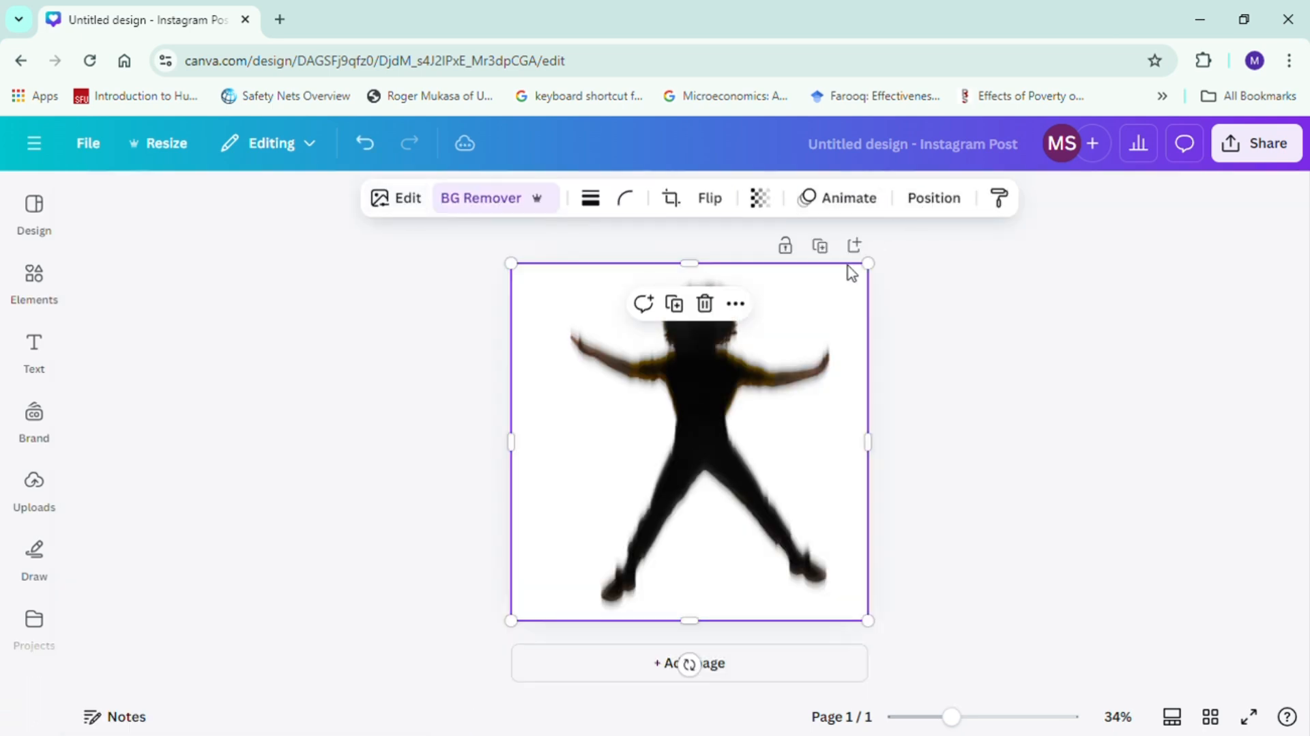
# - Offset the blurred silhouette about 49 px right and 20 px down, and set its transparency to 50
pyautogui.moveTo(726, 407); pyautogui.dragTo(749, 419)
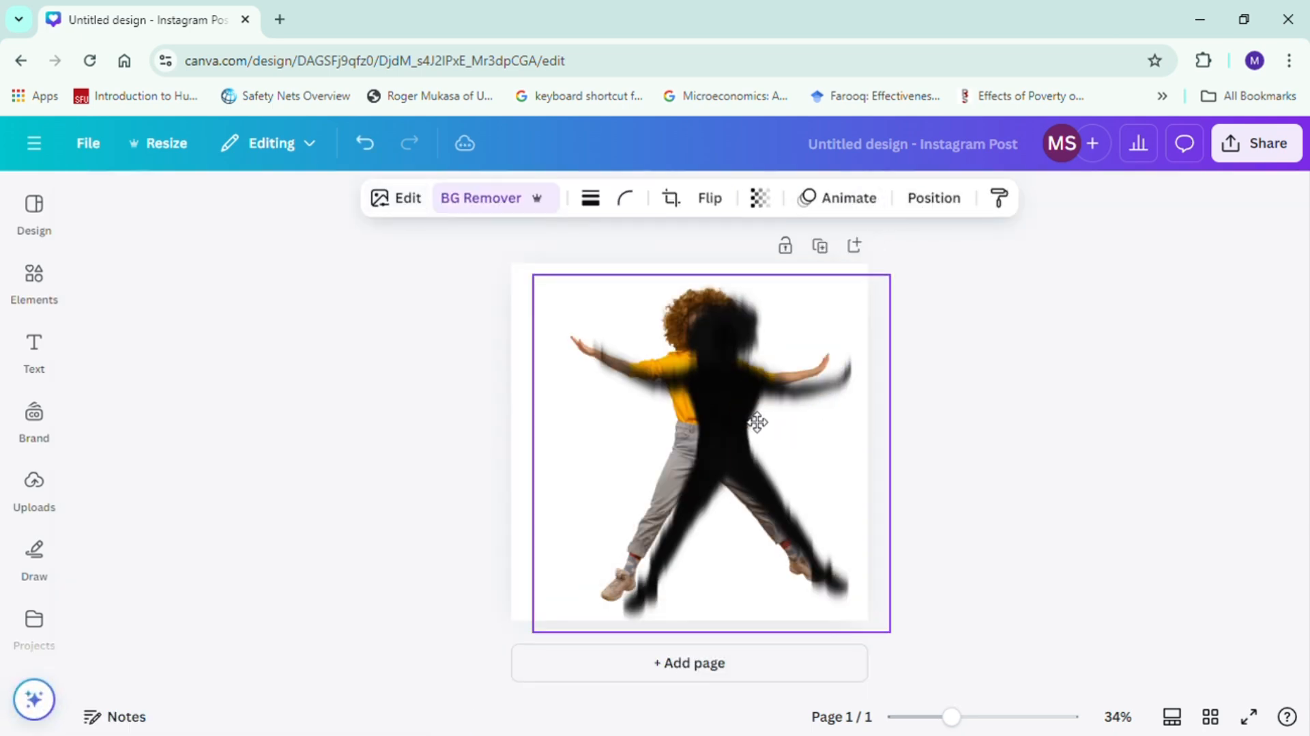
pyautogui.click(759, 198)
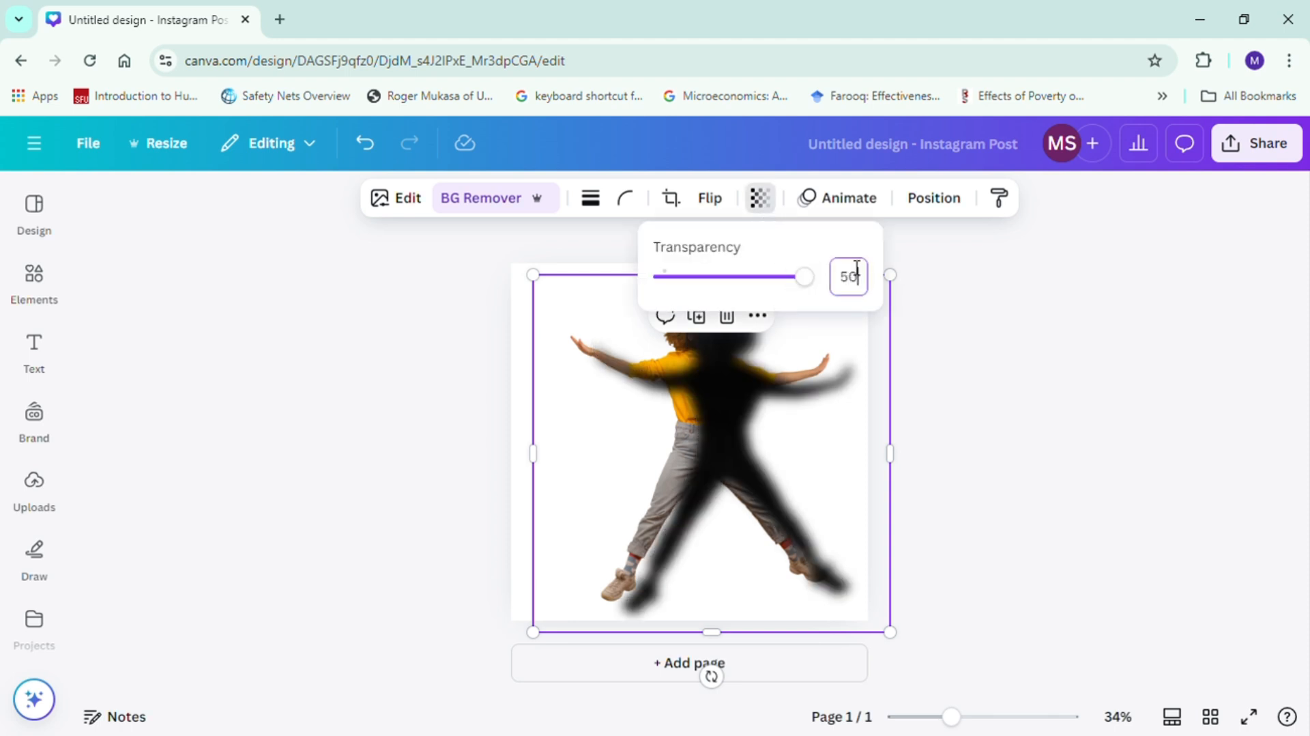
pyautogui.press('Return')
pyautogui.click(984, 377)
pyautogui.moveTo(834, 417); pyautogui.dragTo(829, 414)
# - Send the blurred silhouette backward so it lies behind the woman as a shadow
pyautogui.click(935, 198)
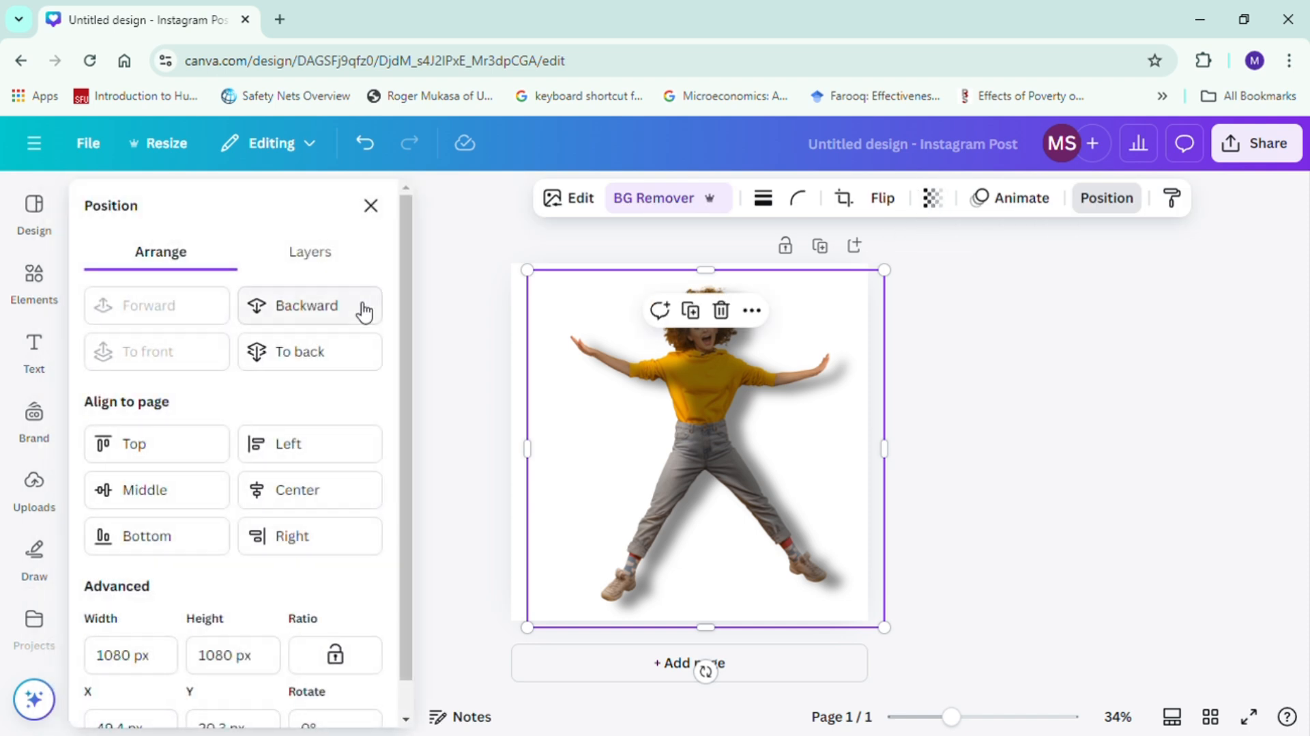
pyautogui.click(363, 306)
pyautogui.press('Escape')
pyautogui.click(1047, 421)
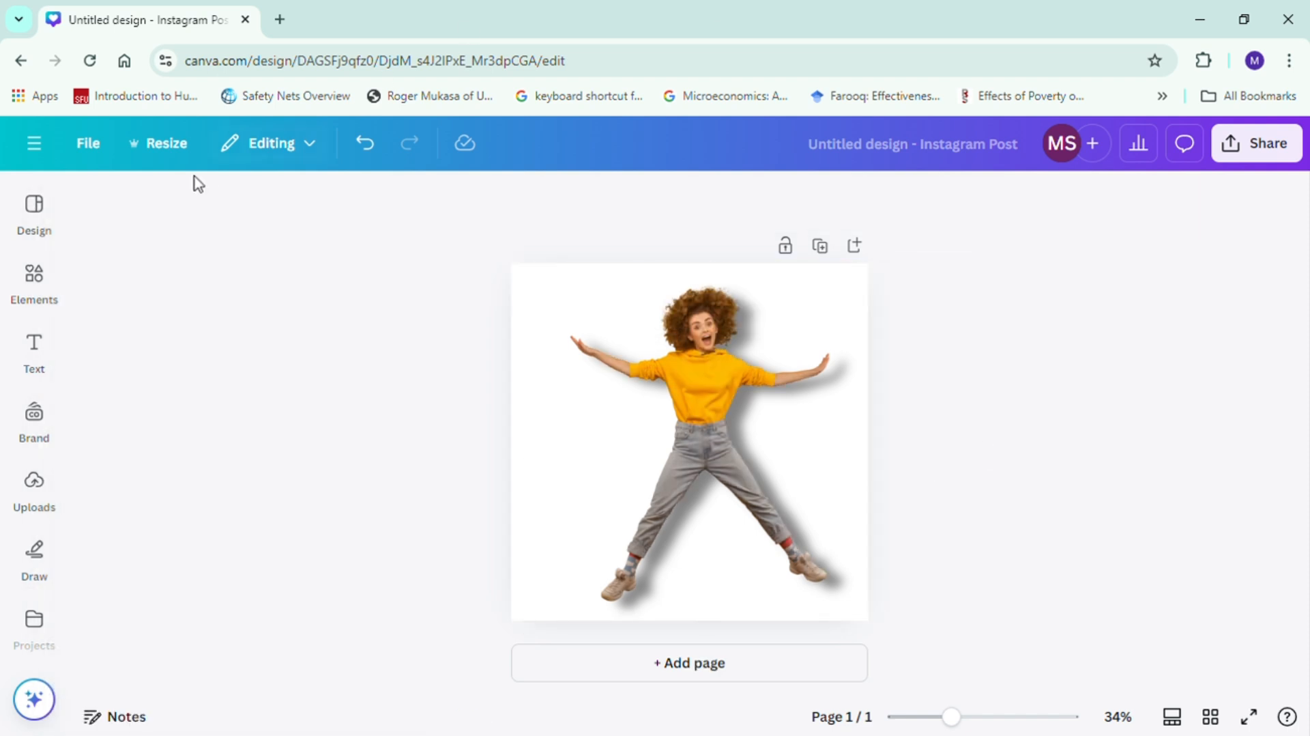
# - Add a Title text to the page and set its font to Anton
pyautogui.click(34, 350)
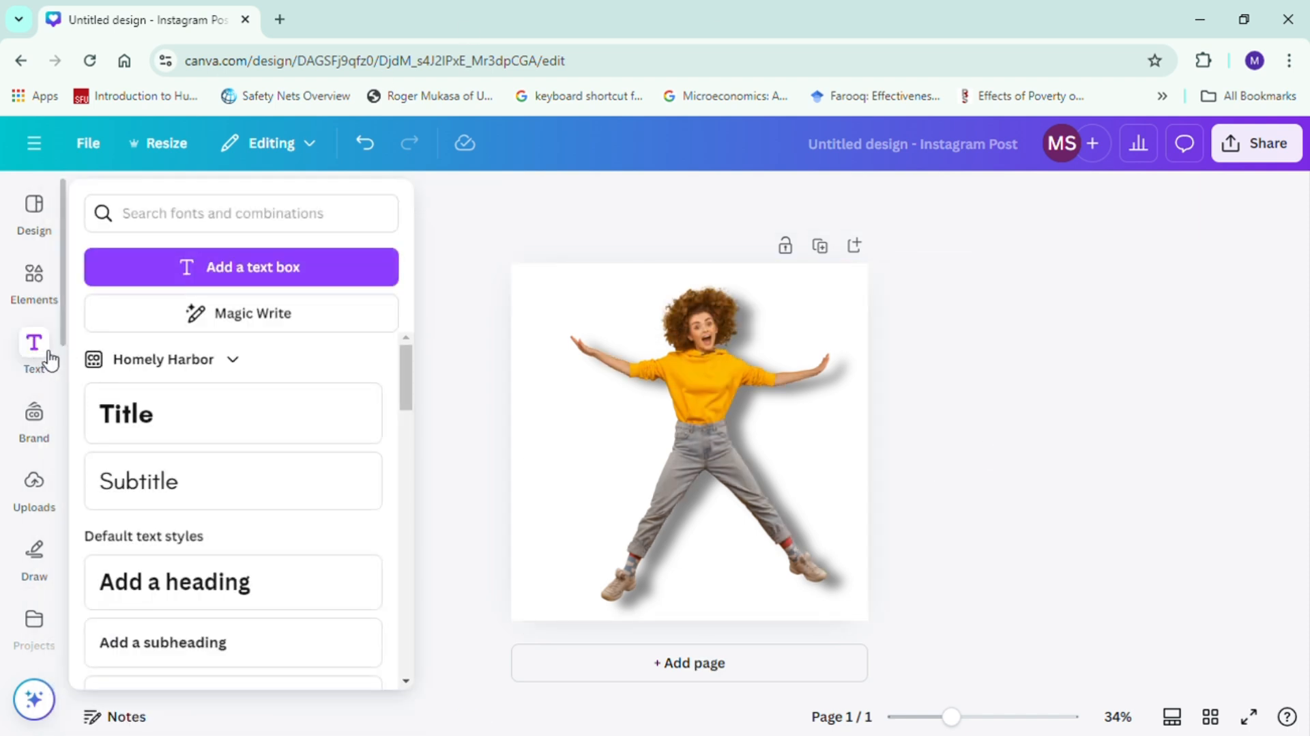
pyautogui.click(184, 426)
pyautogui.click(438, 194)
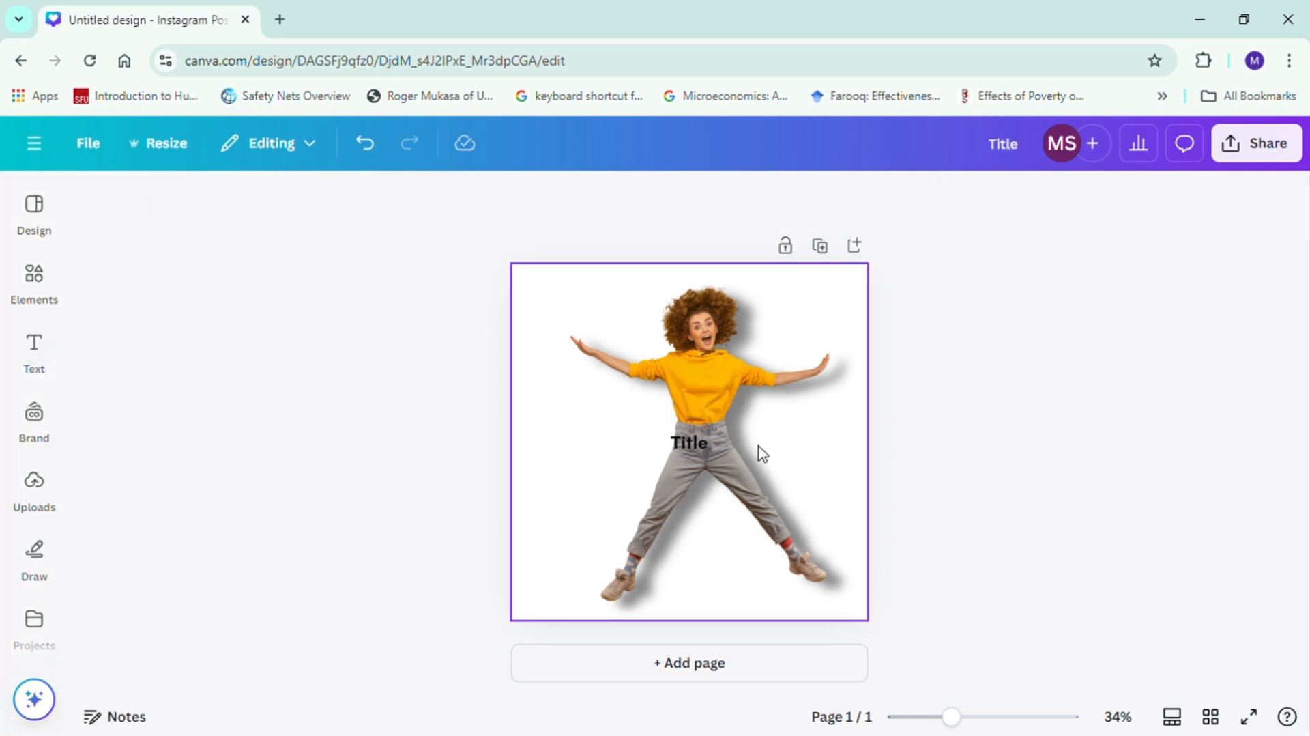
pyautogui.click(694, 445)
pyautogui.click(388, 201)
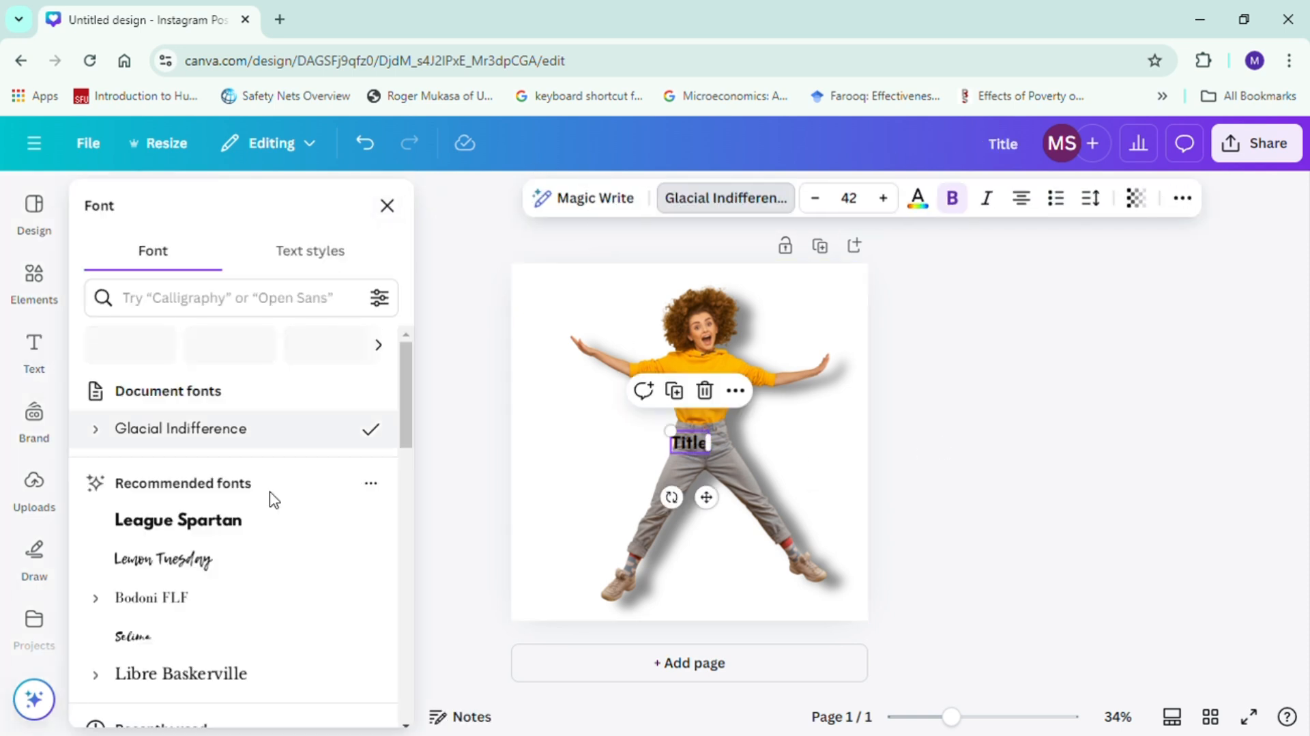
pyautogui.scroll(-4, 272, 496)
pyautogui.click(211, 481)
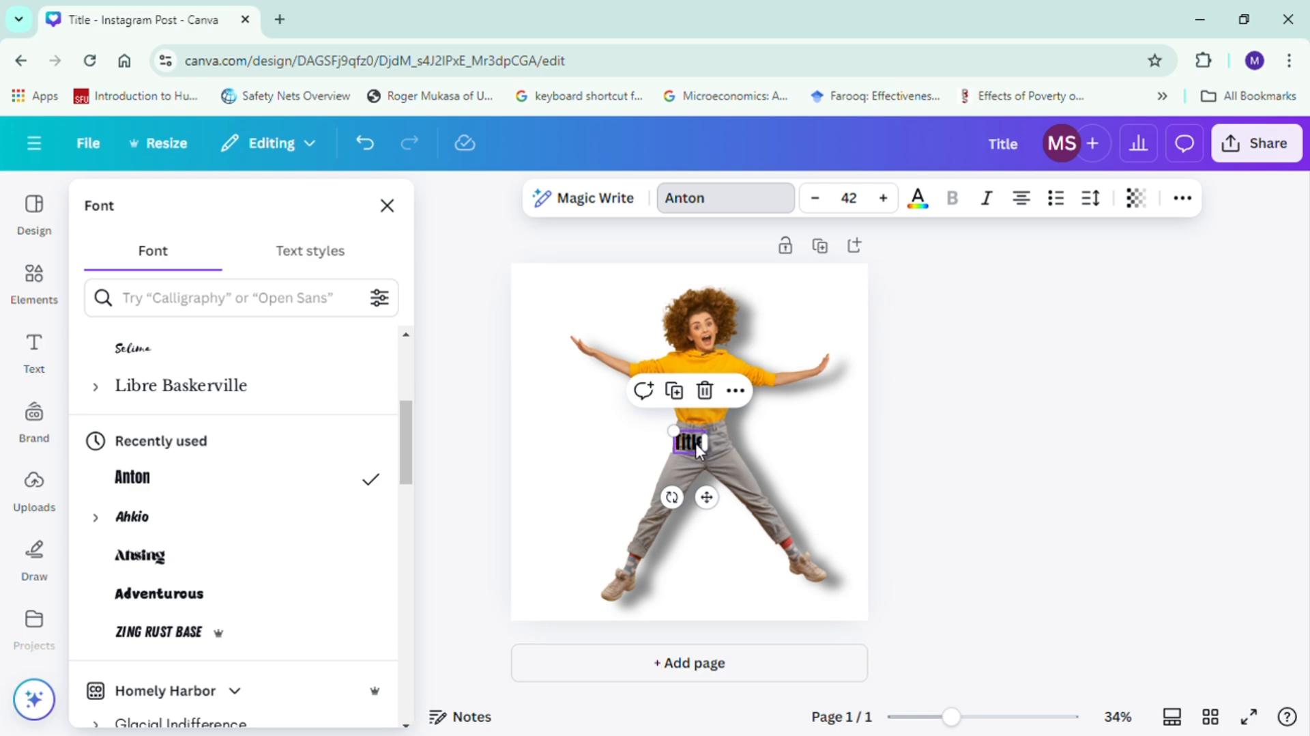
# - Replace the title text with "J", set its font size to 520, and place it on the page's left side
pyautogui.click(989, 453)
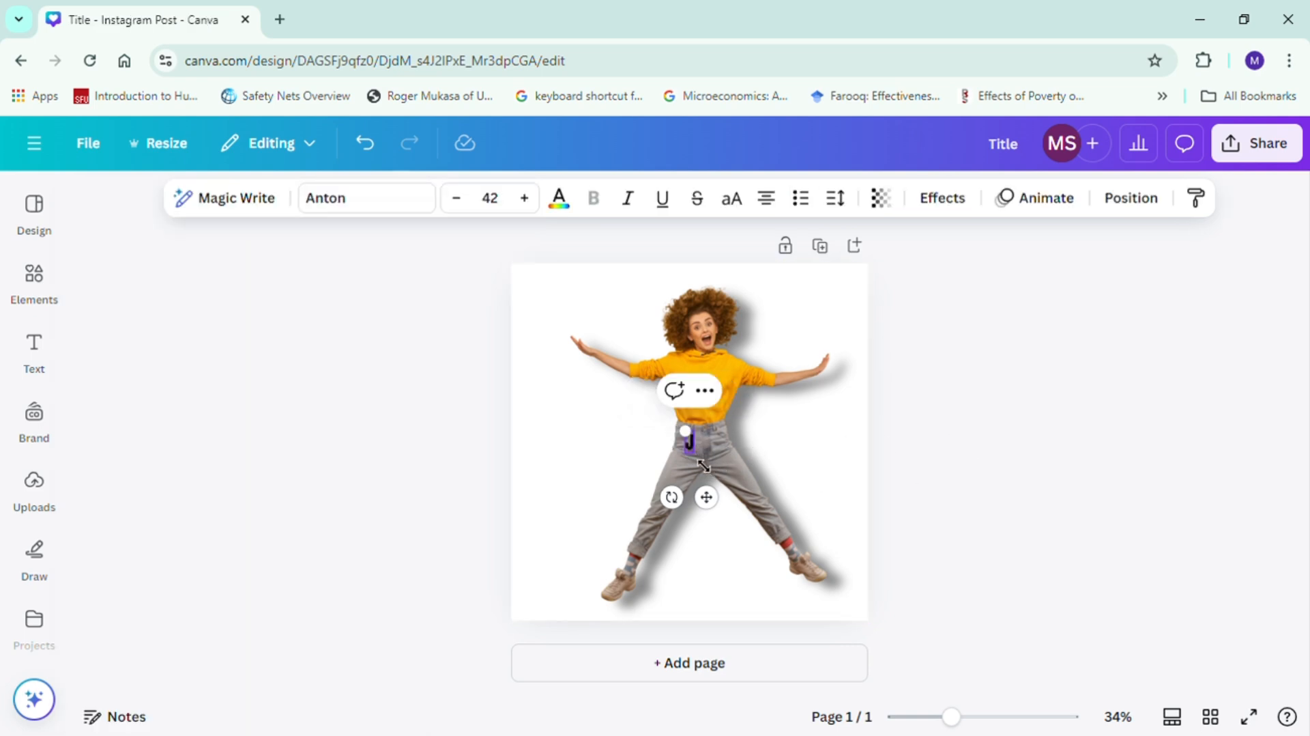
pyautogui.moveTo(693, 445); pyautogui.dragTo(665, 380)
pyautogui.click(498, 198)
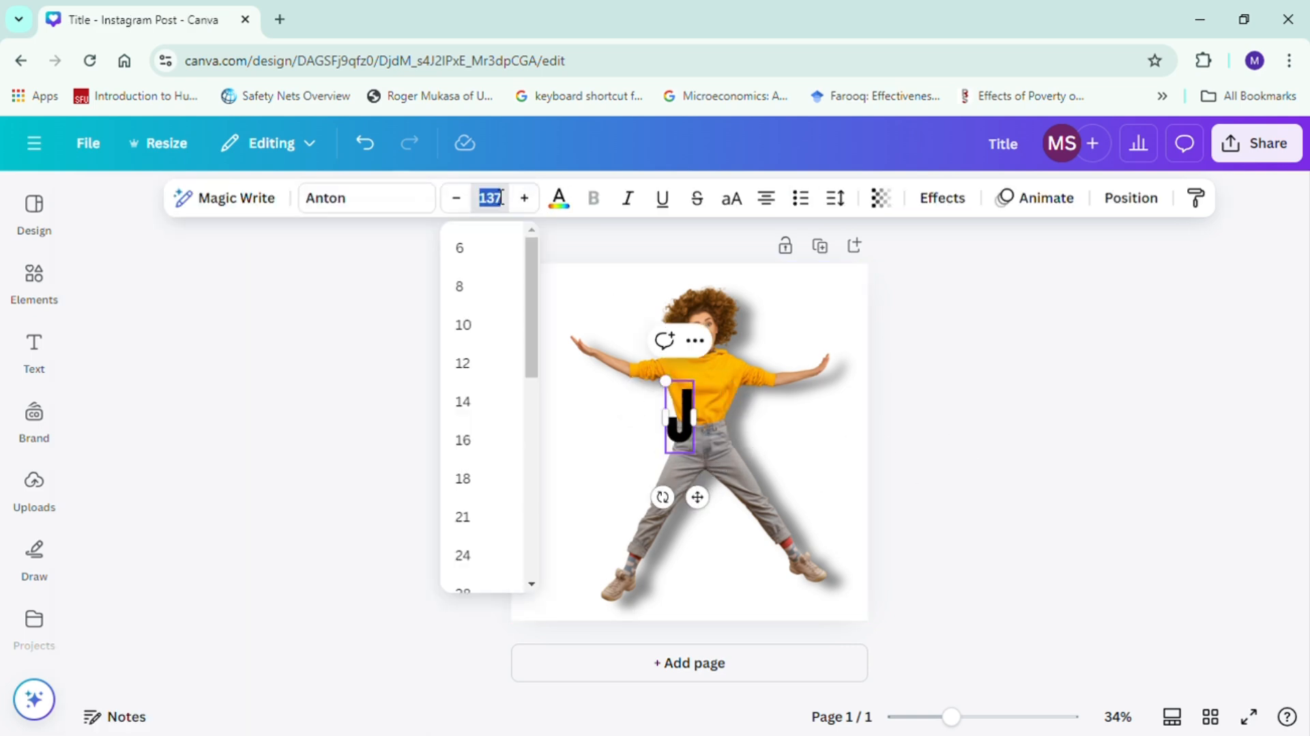
pyautogui.write('520')
pyautogui.press('Return')
pyautogui.click(751, 515)
pyautogui.moveTo(710, 520); pyautogui.dragTo(614, 466)
# - Color the letter J with the yellow taken from the photo colors
pyautogui.click(559, 197)
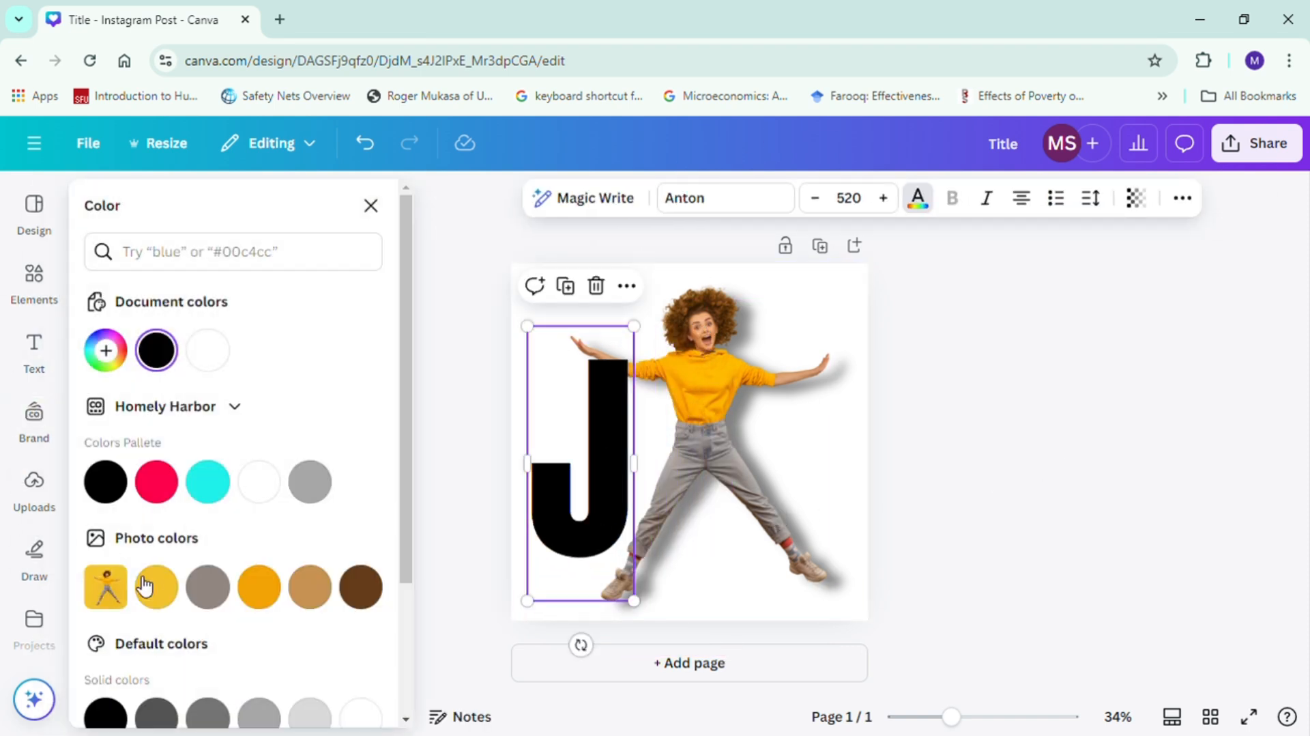
pyautogui.click(156, 586)
pyautogui.click(1134, 205)
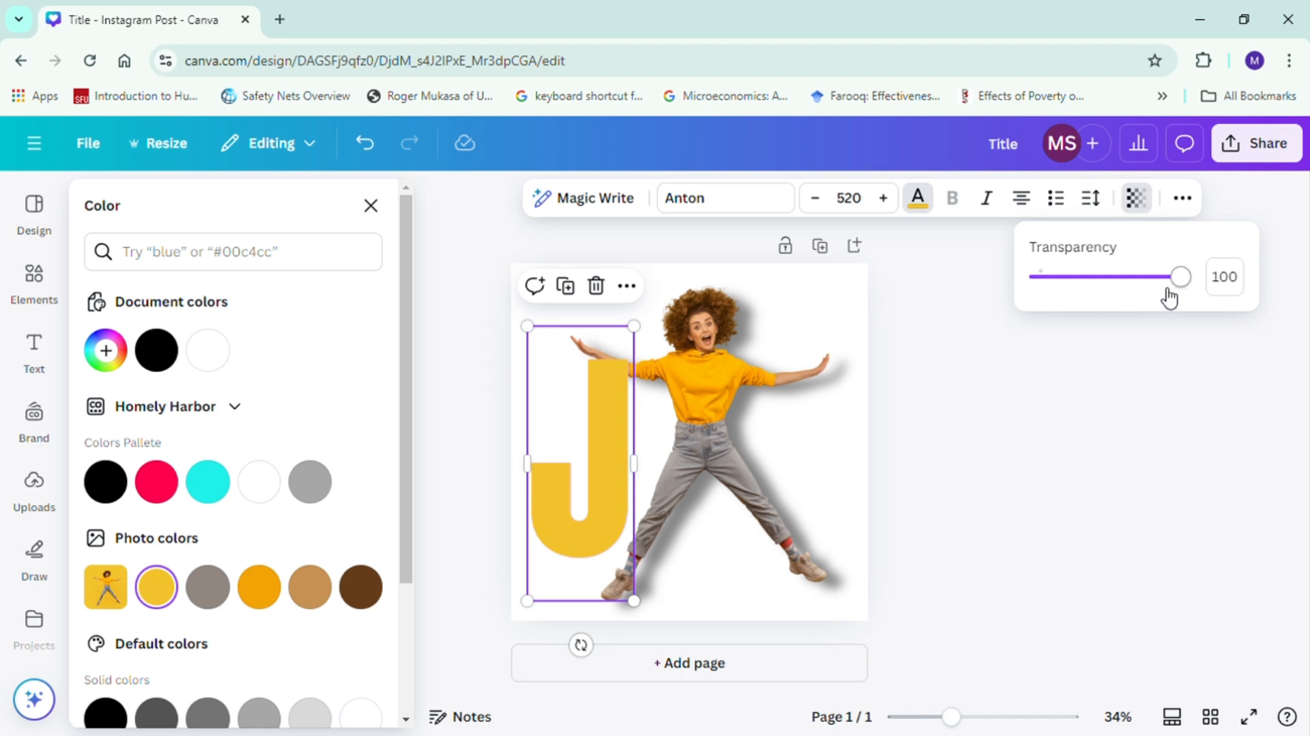
# - Apply a Shadow effect to the letter J with direction -89, blur 54 and transparency 80
pyautogui.click(1196, 201)
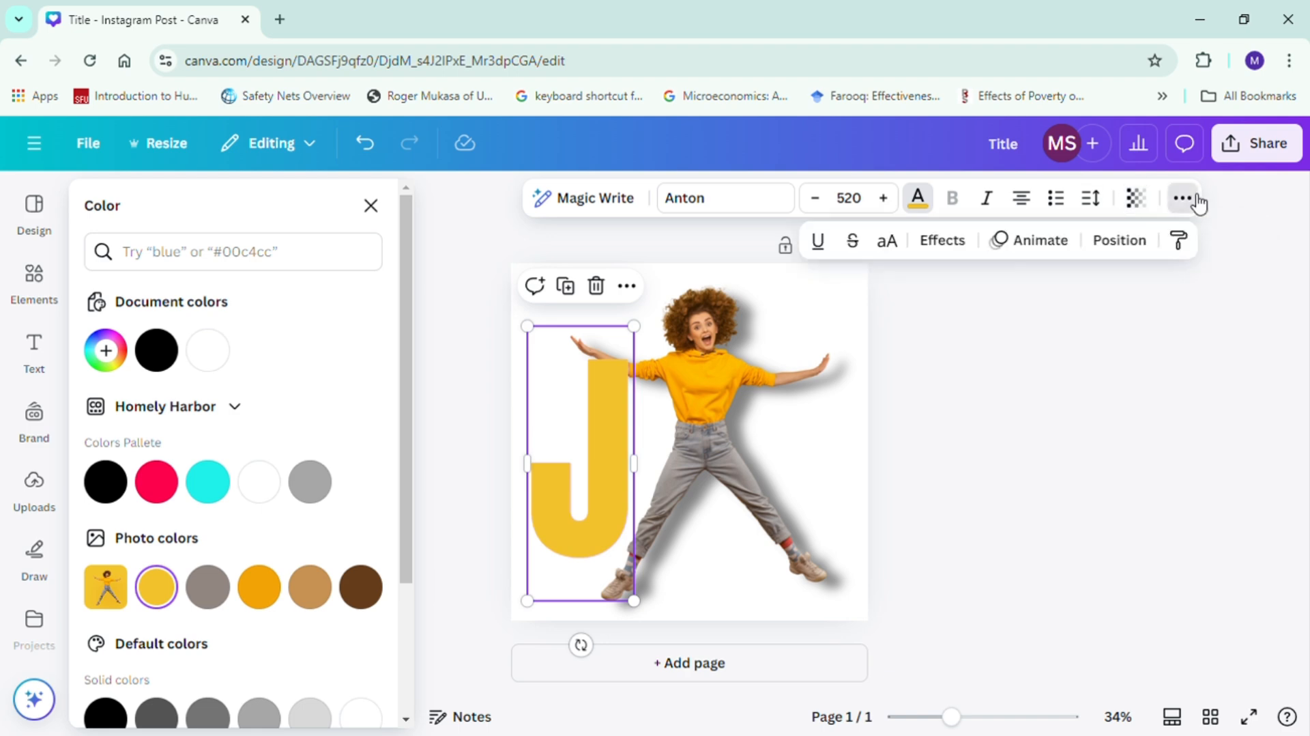
pyautogui.click(943, 240)
pyautogui.click(239, 357)
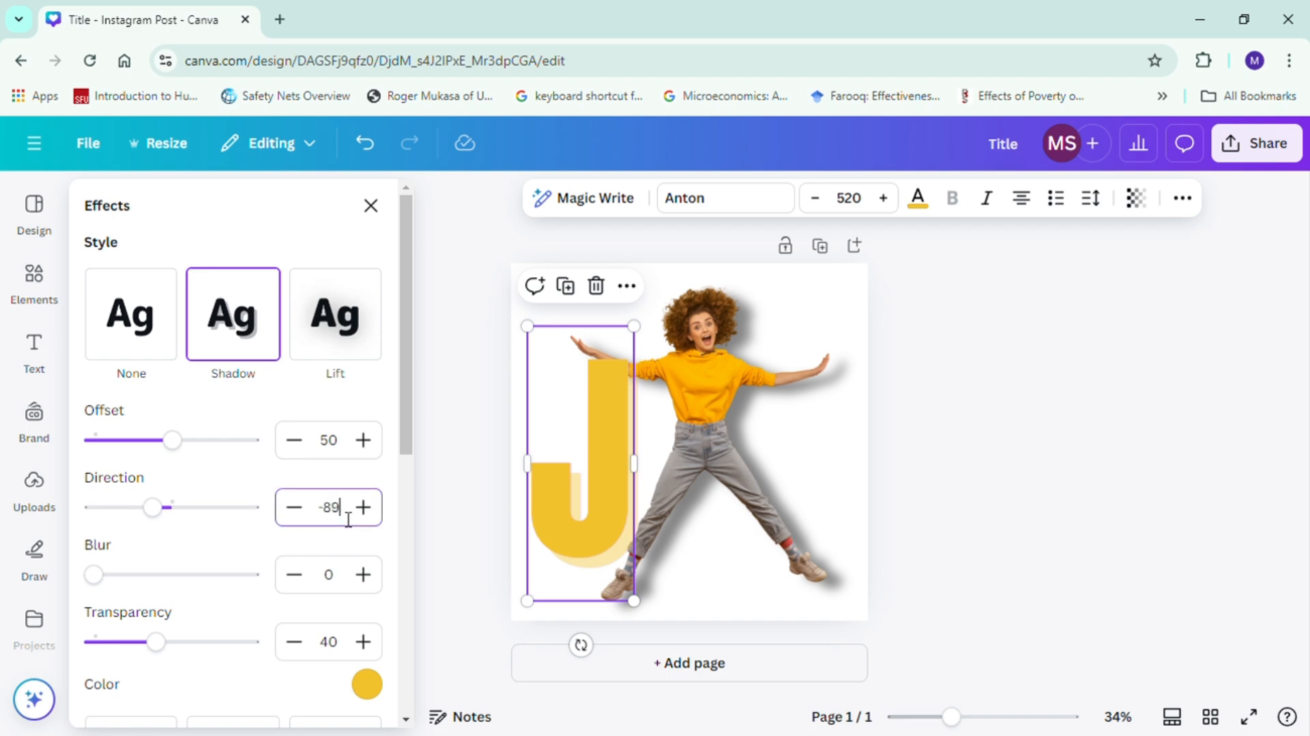
pyautogui.click(339, 577)
pyautogui.click(342, 647)
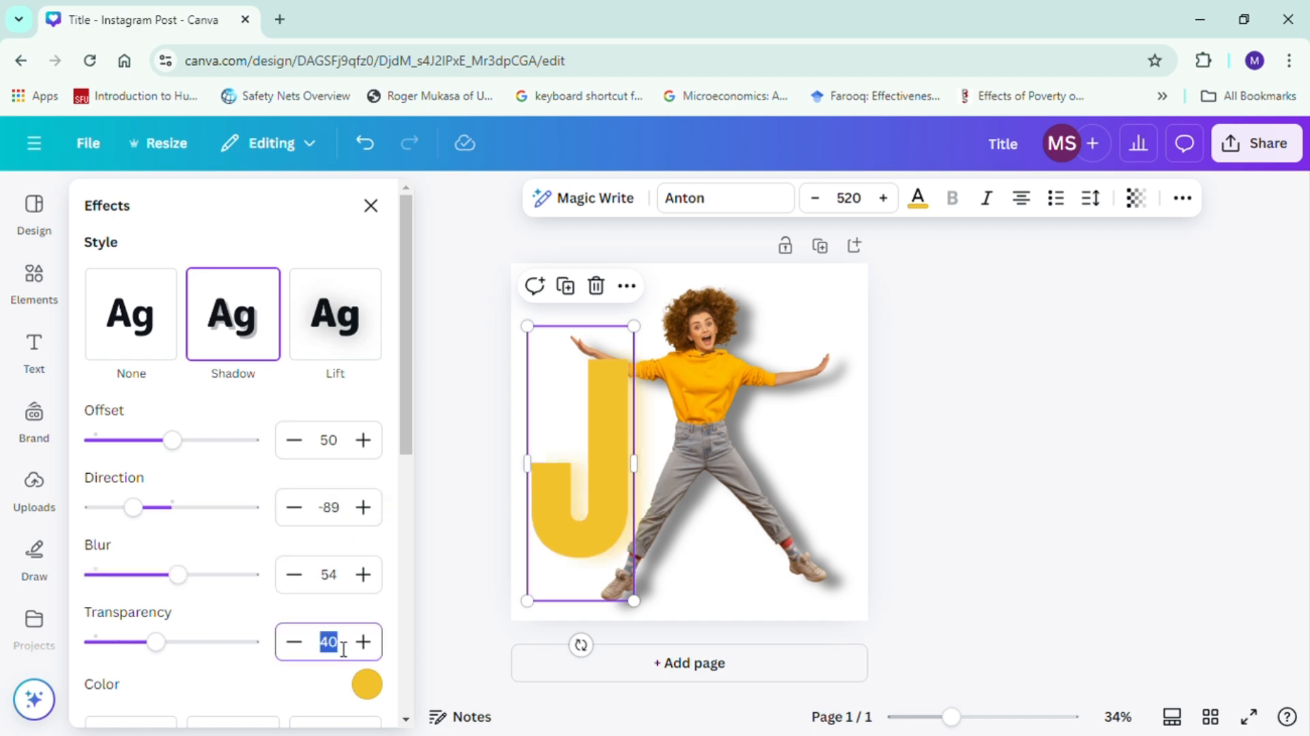
pyautogui.click(371, 217)
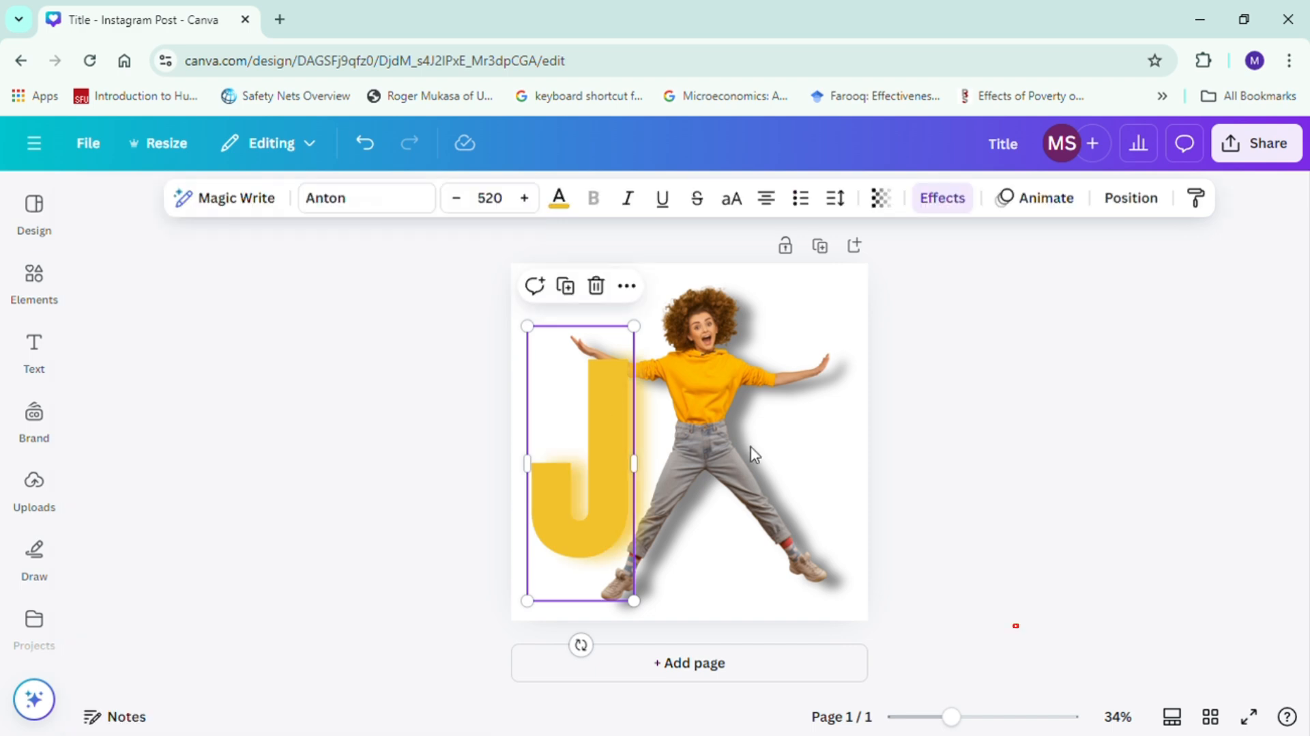
# - Change the color of the letter J's shadow to black
pyautogui.click(911, 456)
pyautogui.click(621, 464)
pyautogui.click(942, 197)
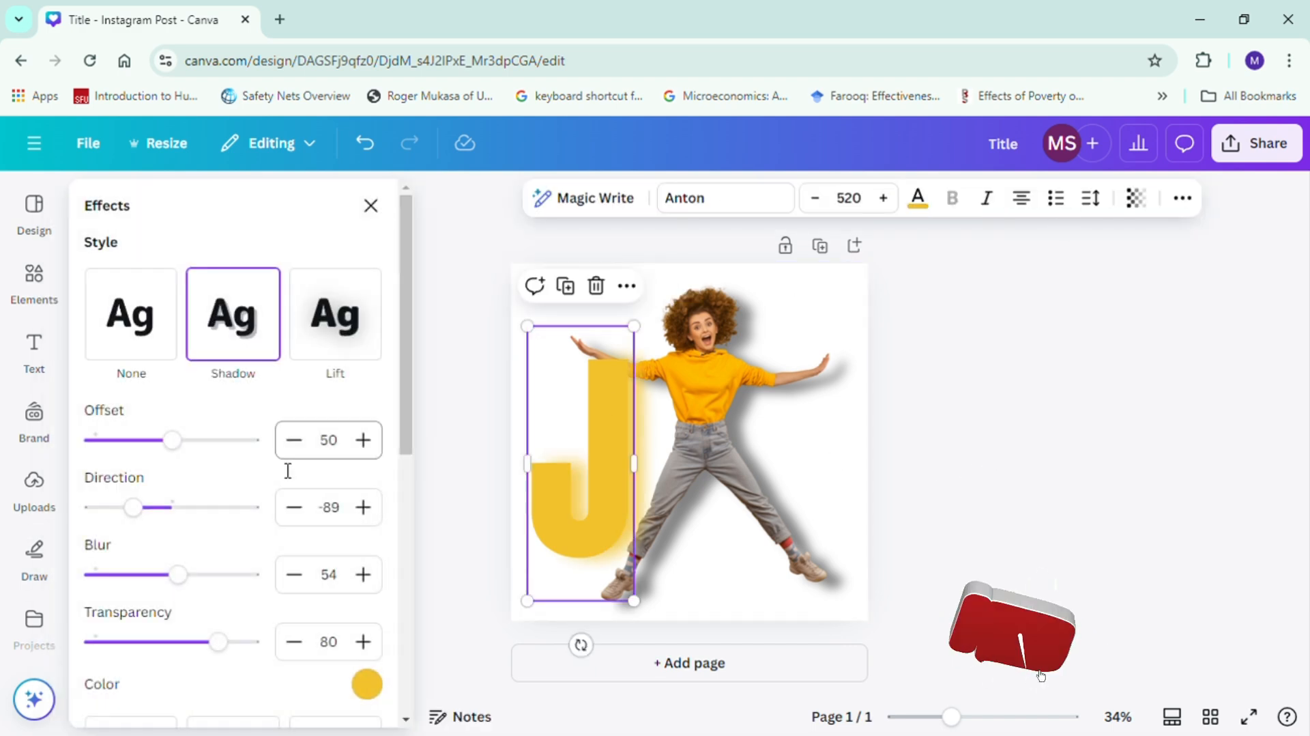
pyautogui.scroll(-2, 284, 471)
pyautogui.click(366, 589)
pyautogui.click(101, 470)
pyautogui.click(998, 438)
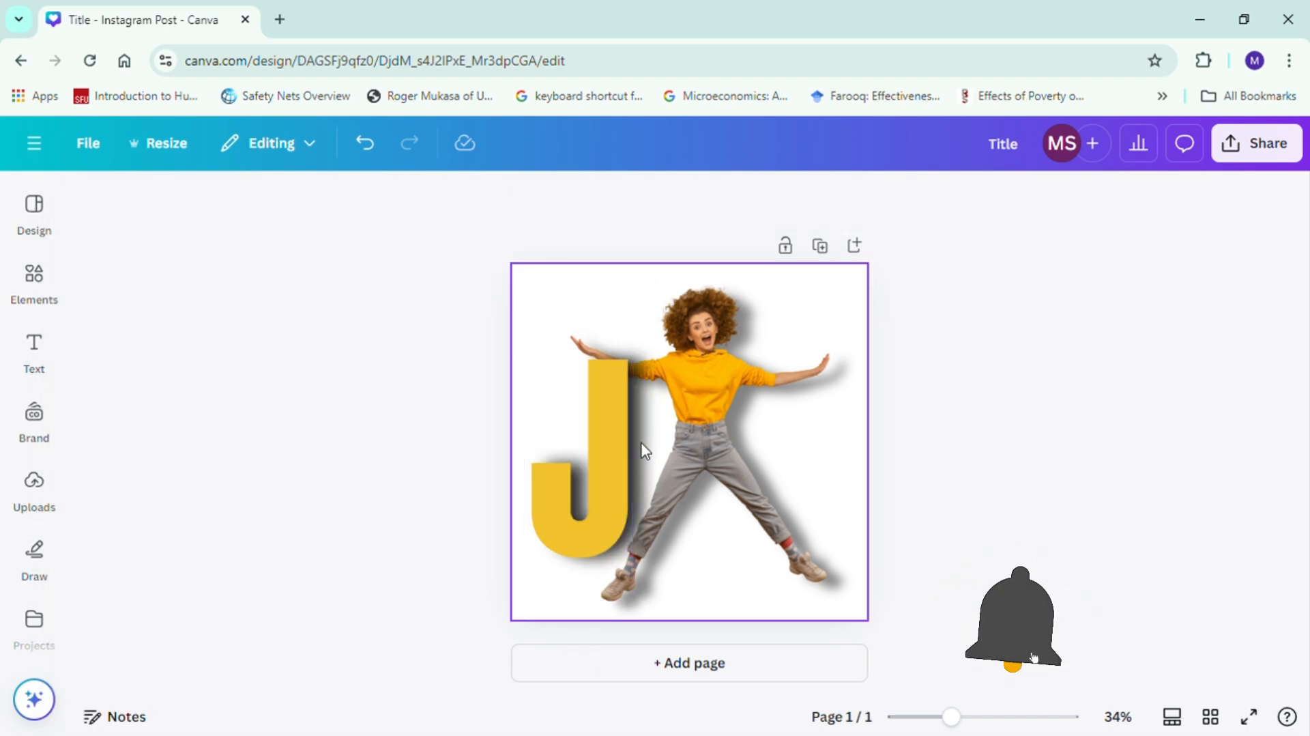
# - Duplicate the letter J, move the copy to the right of the original, and change its text to "u"
pyautogui.click(614, 444)
pyautogui.click(566, 286)
pyautogui.moveTo(604, 494); pyautogui.dragTo(674, 500)
pyautogui.click(707, 258)
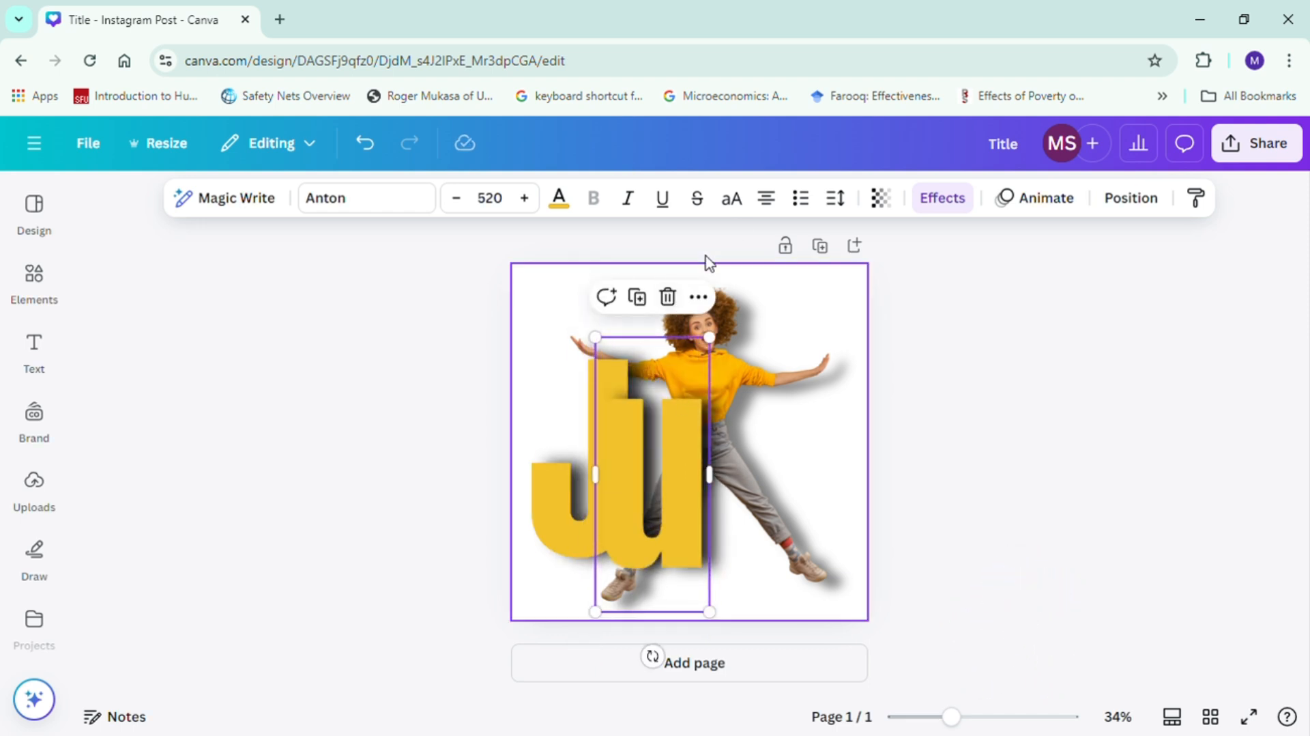
# - Make the copied u uppercase at font size 260 and place it beside the lower part of the J
pyautogui.click(734, 203)
pyautogui.click(523, 200)
pyautogui.click(497, 211)
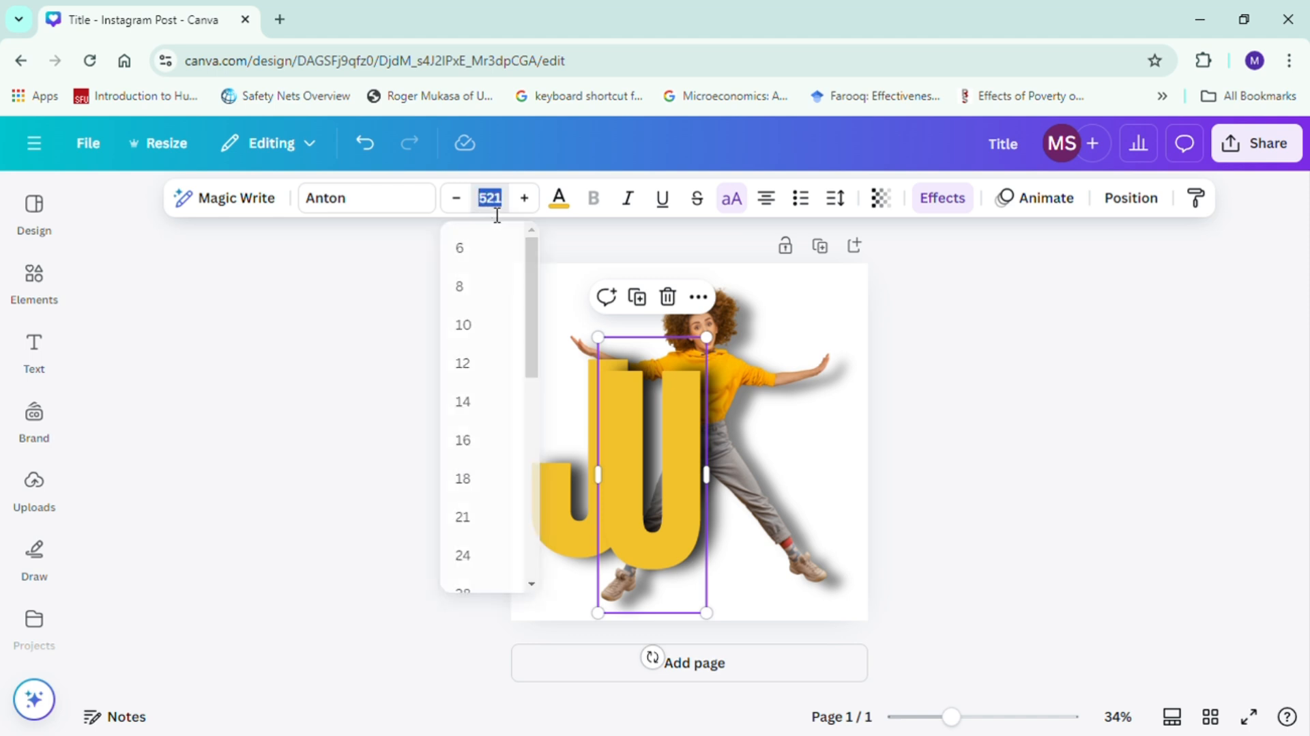
pyautogui.click(497, 213)
pyautogui.press('Return')
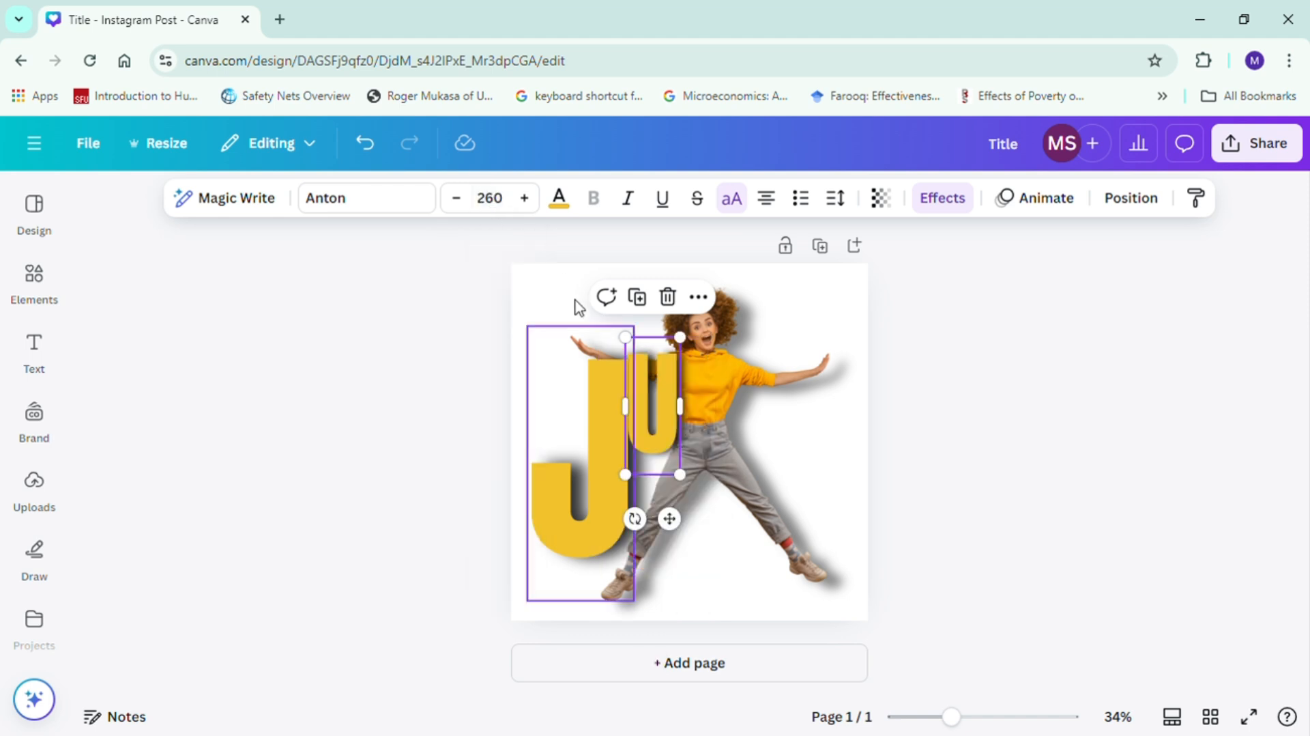
pyautogui.moveTo(665, 403); pyautogui.dragTo(674, 503)
pyautogui.click(743, 375)
# - Lower the J slightly and duplicate the U twice, with the copies side by side to its right
pyautogui.click(591, 503)
pyautogui.moveTo(591, 503); pyautogui.dragTo(737, 519)
pyautogui.click(653, 522)
pyautogui.click(648, 404)
pyautogui.click(701, 403)
# - Change the text of the two U copies to "M" and "P"
pyautogui.click(724, 505)
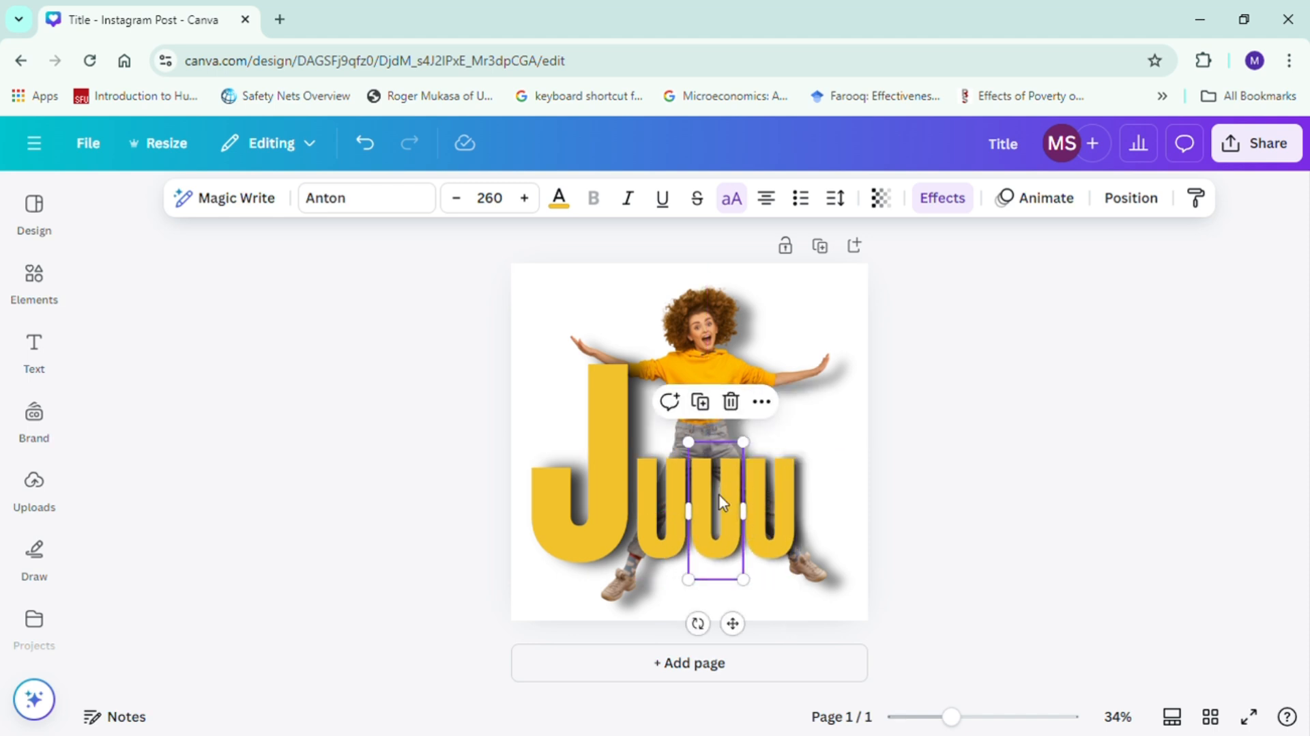
pyautogui.click(728, 503)
pyautogui.write('M')
pyautogui.doubleClick(770, 509)
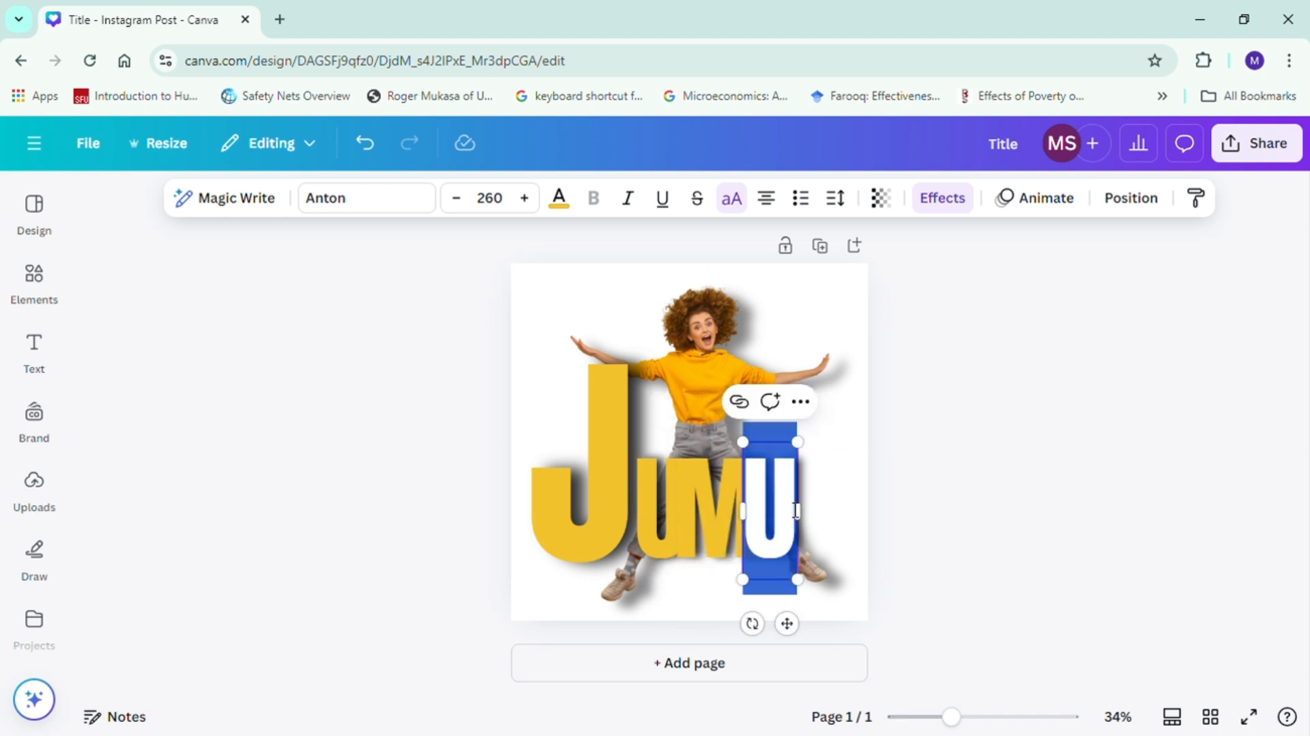
pyautogui.write('P')
pyautogui.click(952, 438)
# - Move the P and M to the right, away from the U, and raise the U slightly beside the J
pyautogui.moveTo(783, 492); pyautogui.dragTo(838, 498)
pyautogui.moveTo(719, 493); pyautogui.dragTo(773, 499)
pyautogui.moveTo(674, 502); pyautogui.dragTo(674, 494)
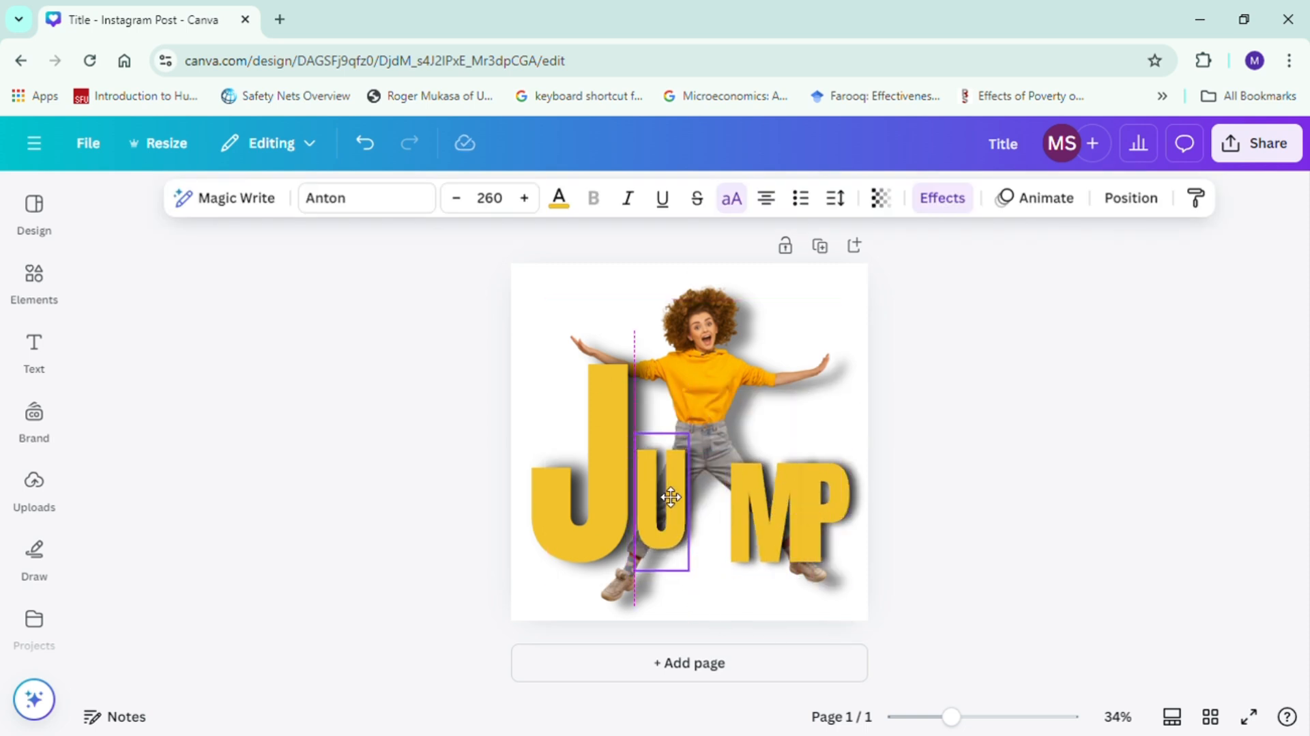
# - Send the U to the back, then bring it forward so it sits in front of the woman but behind the J
pyautogui.click(1131, 198)
pyautogui.click(342, 353)
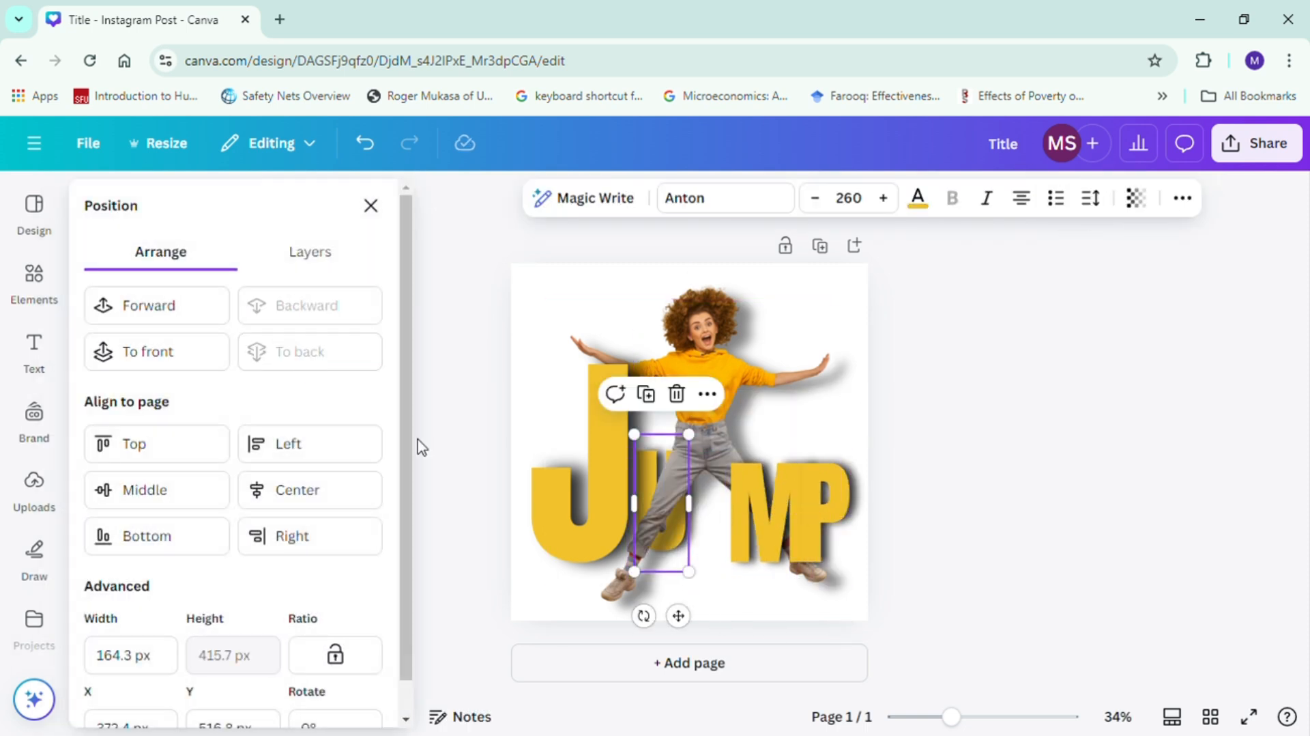
pyautogui.click(158, 313)
pyautogui.click(928, 423)
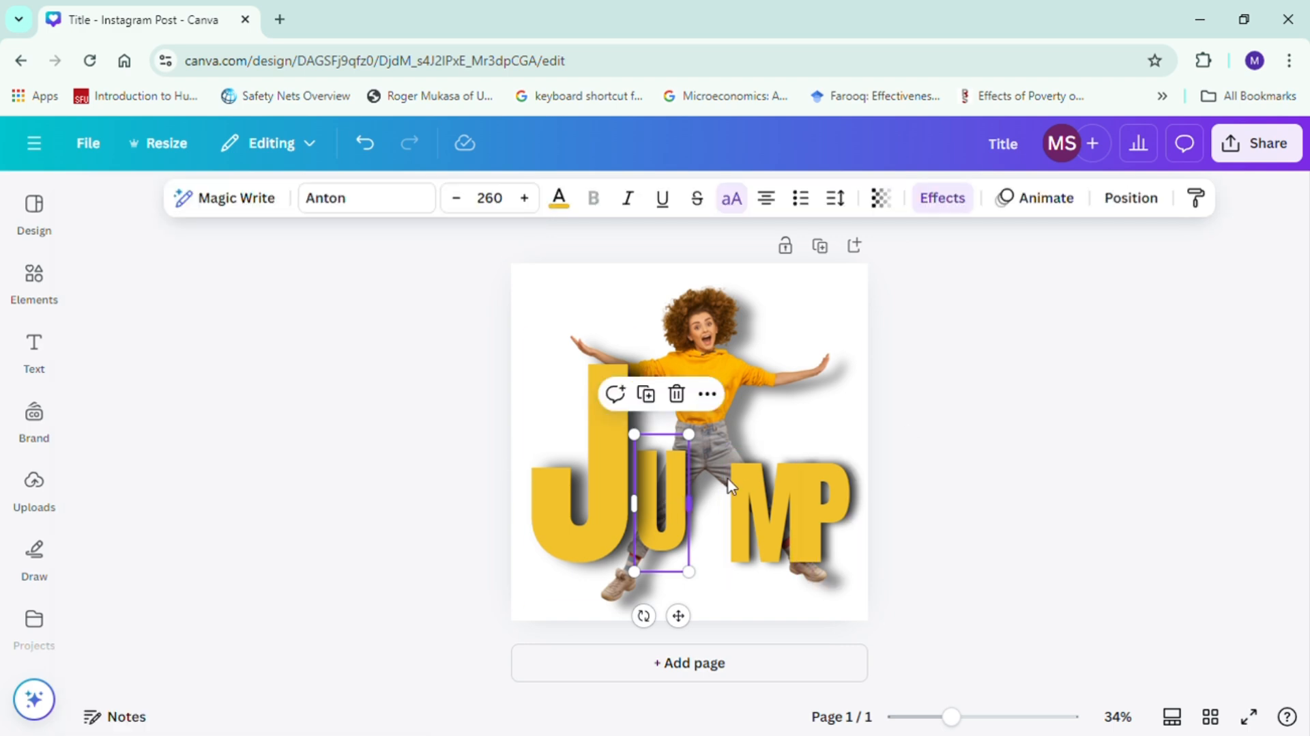
# - Nudge the U left so its edge tucks behind the J
pyautogui.click(673, 489)
pyautogui.press('Left')
pyautogui.press('Left')
pyautogui.press('Left')
pyautogui.press('Left')
pyautogui.press('Left')
pyautogui.press('Left')
pyautogui.press('Left')
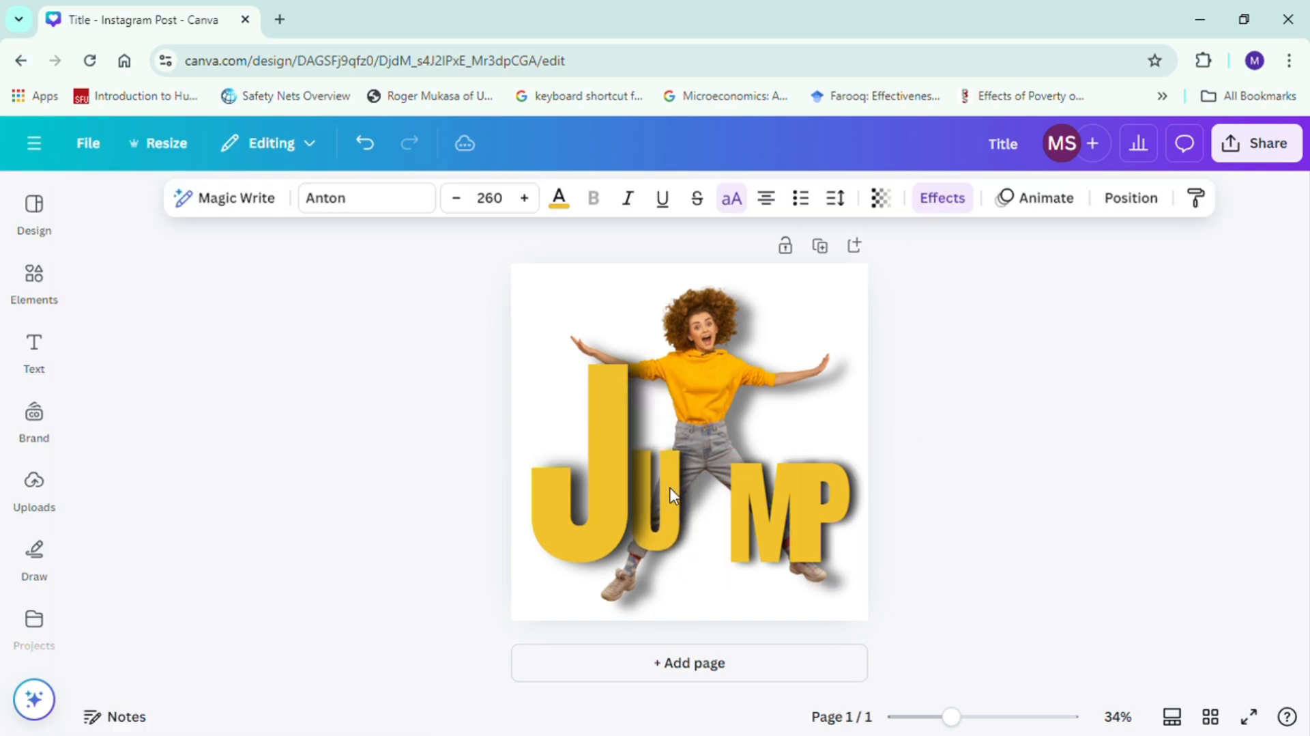
# - Place the M directly beside the U at the same height and send it backward in the layer order
pyautogui.click(767, 501)
pyautogui.moveTo(767, 500); pyautogui.dragTo(727, 497)
pyautogui.click(1119, 205)
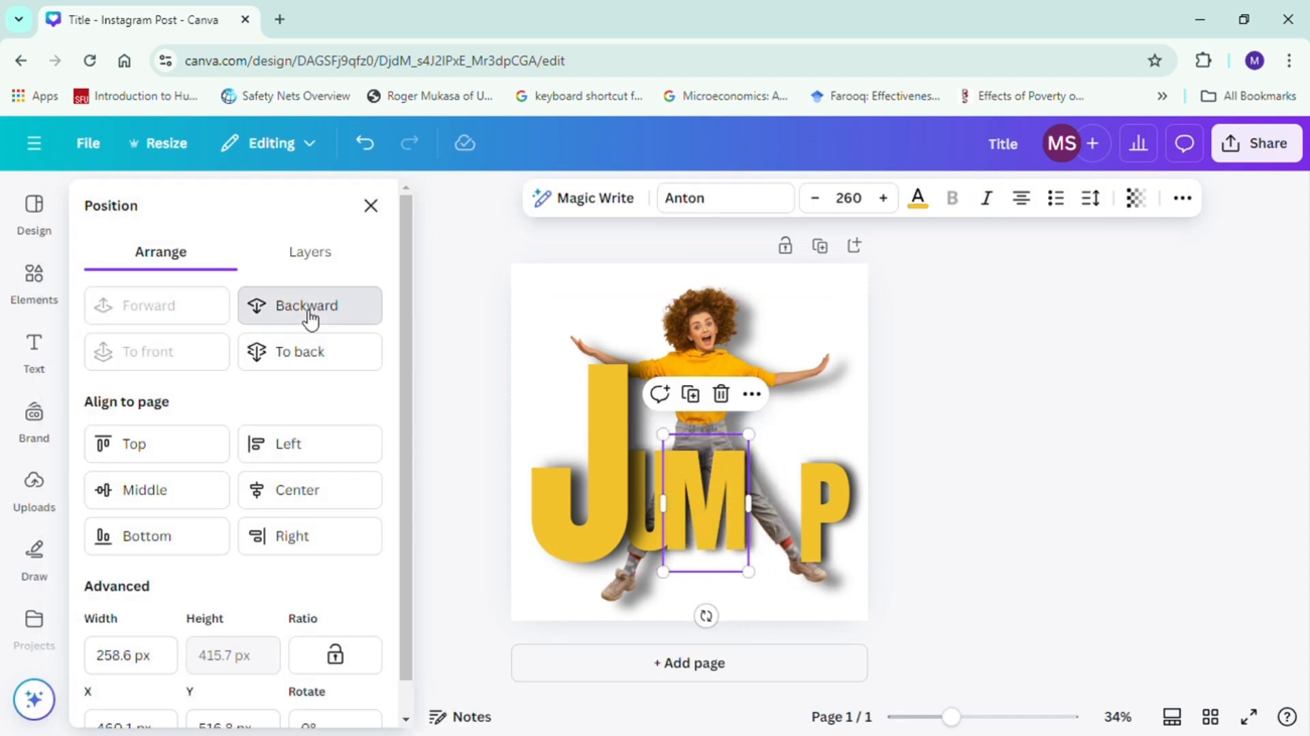
pyautogui.click(313, 315)
pyautogui.click(726, 478)
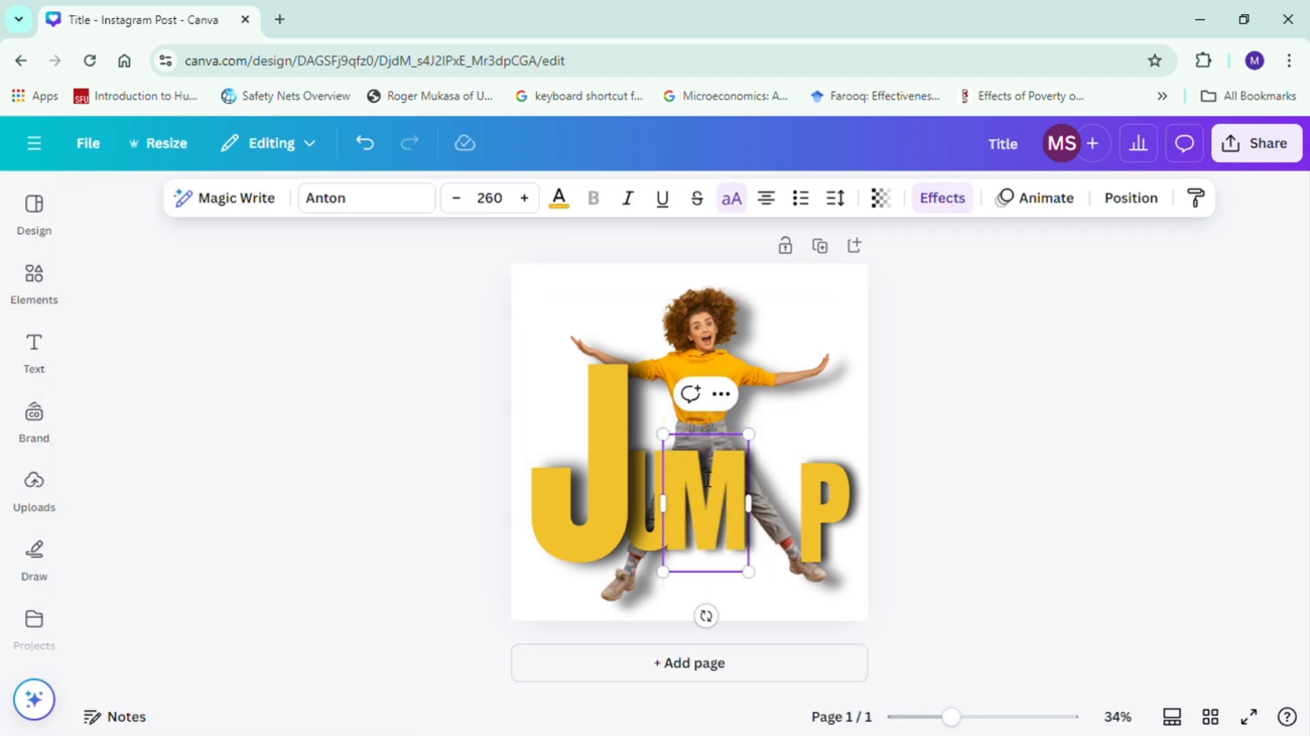
# - Nudge the M slightly to the right to fine-tune its spacing from the U
pyautogui.press('Escape')
pyautogui.press('Down')
pyautogui.press('Down')
pyautogui.press('Down')
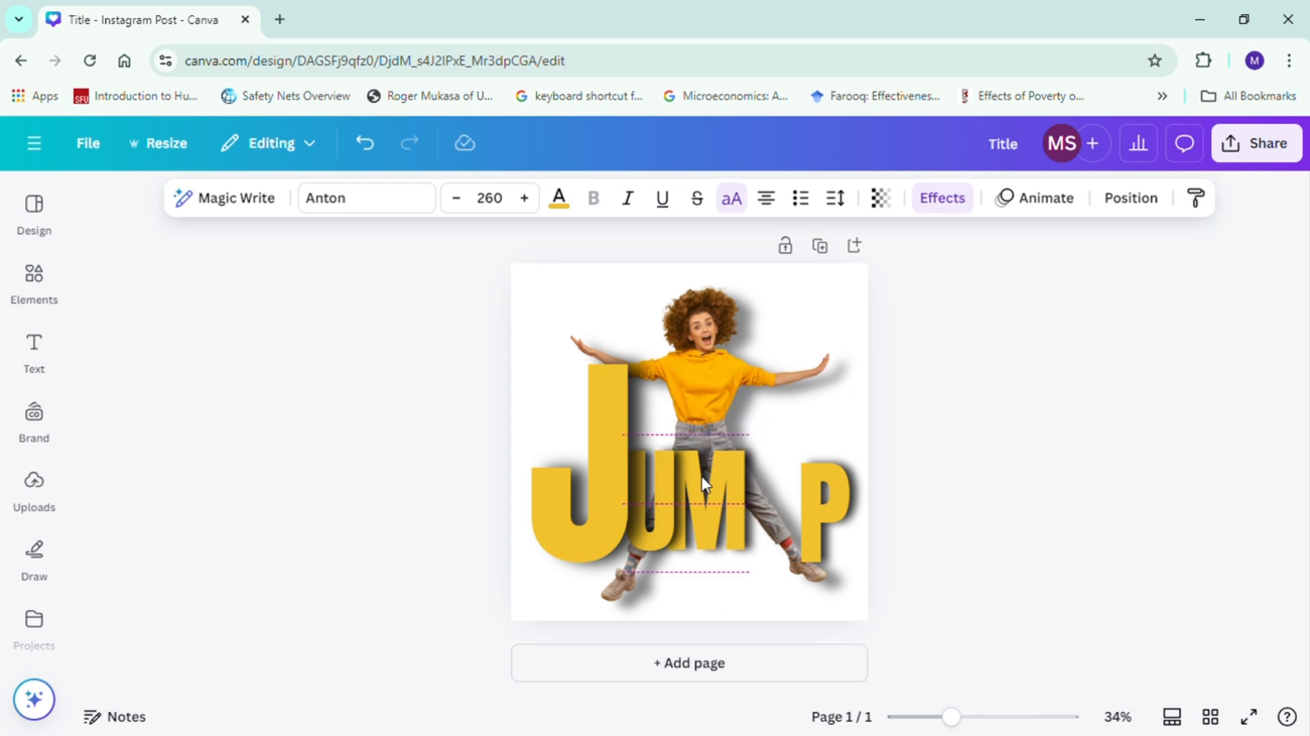
pyautogui.press('Right')
pyautogui.press('Right')
pyautogui.press('Right')
pyautogui.press('Right')
pyautogui.press('Right')
pyautogui.press('Right')
pyautogui.press('Right')
pyautogui.press('Right')
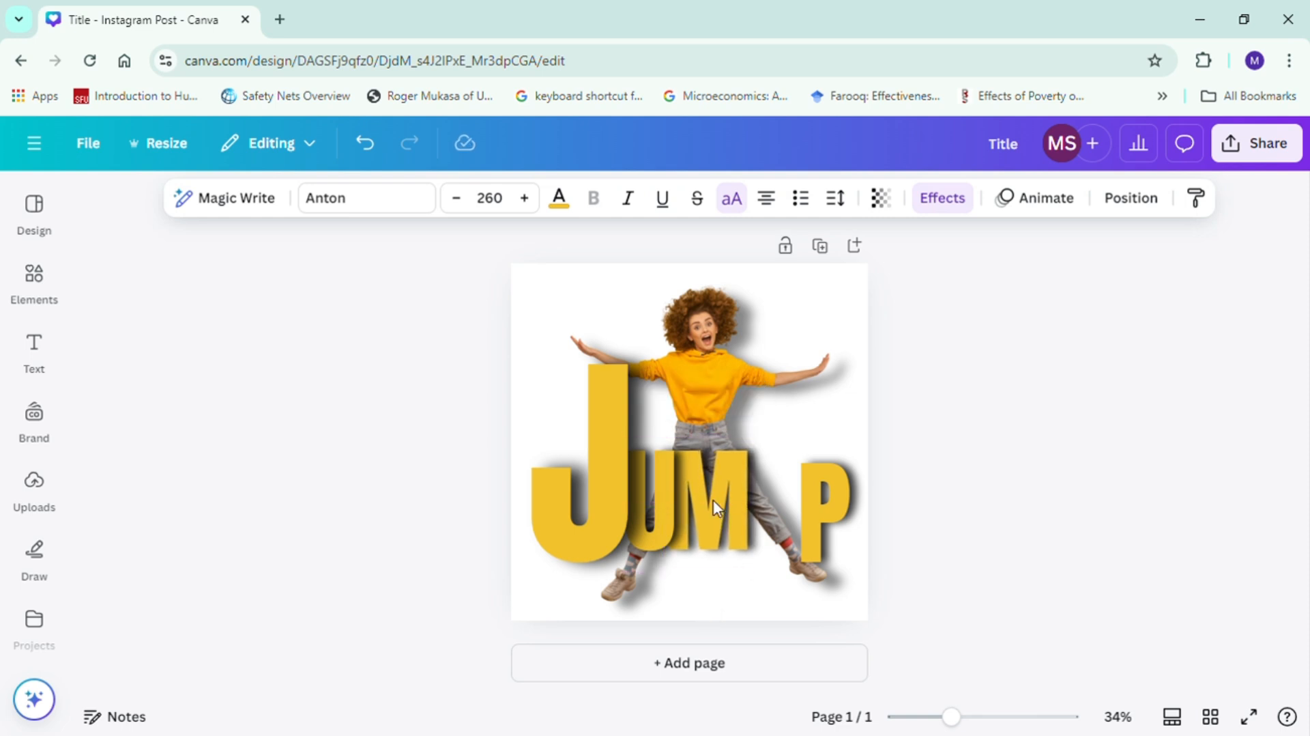
# - Place the P directly beside the M at the same height and send it backward in the layer order
pyautogui.click(824, 504)
pyautogui.moveTo(824, 503); pyautogui.dragTo(786, 486)
pyautogui.click(1131, 197)
pyautogui.click(337, 298)
pyautogui.click(906, 472)
pyautogui.click(786, 483)
pyautogui.click(918, 495)
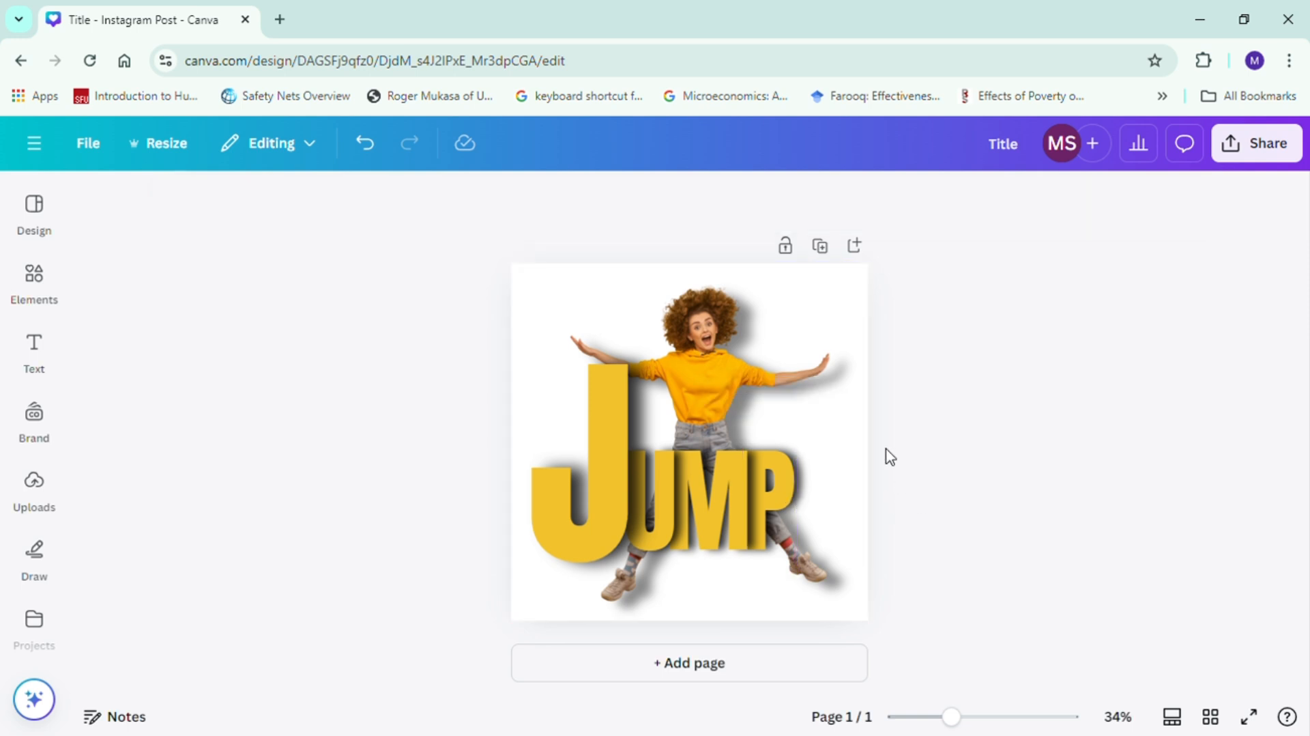
# - Trim the empty area above the woman in the photo and move the woman up slightly behind the letters
pyautogui.click(530, 287)
pyautogui.moveTo(688, 265); pyautogui.dragTo(685, 280)
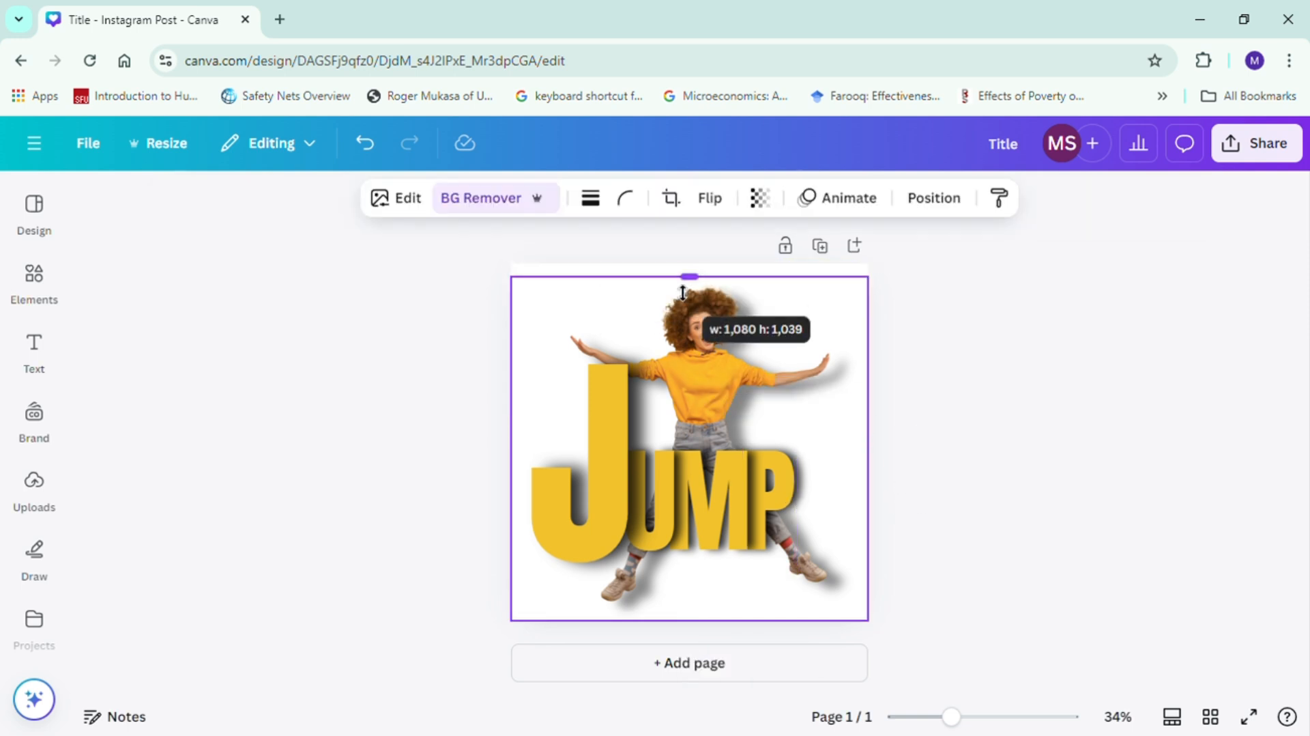
pyautogui.click(600, 277)
pyautogui.moveTo(599, 280); pyautogui.dragTo(794, 355)
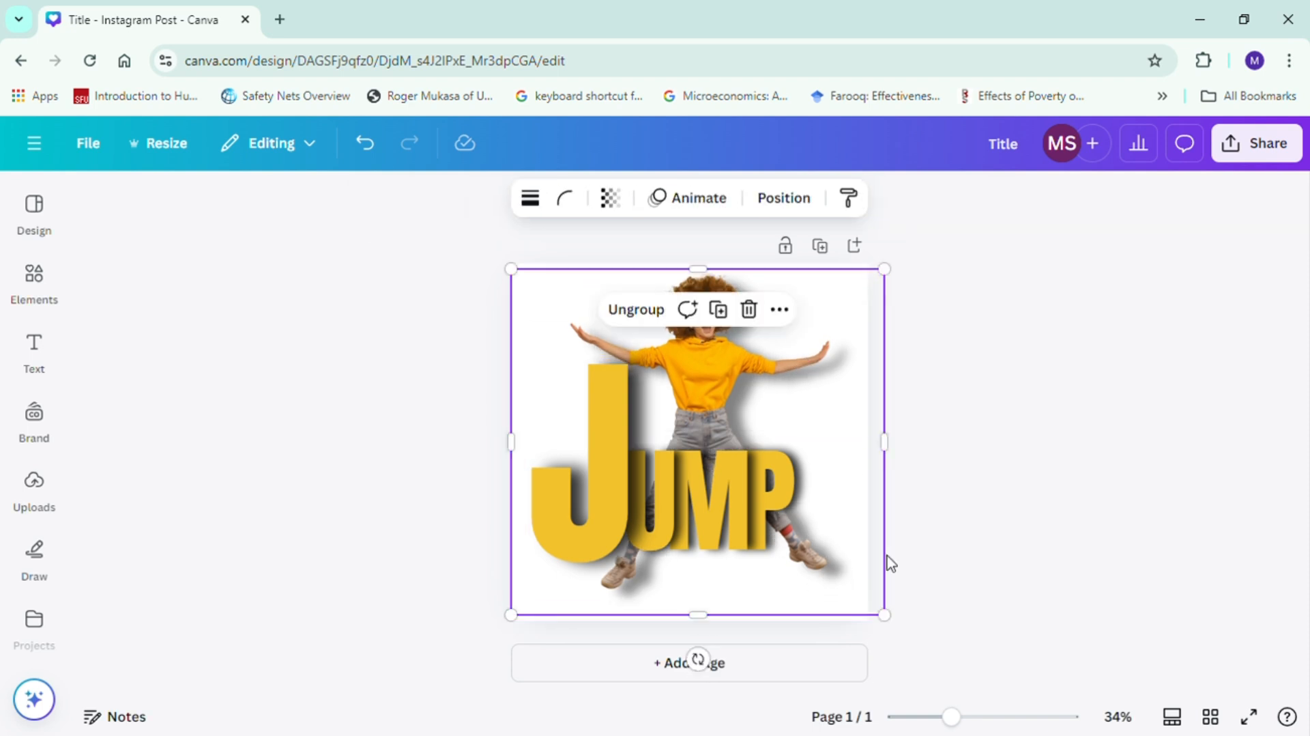
# - Scale down the woman group and reposition it behind the letters near the top of the page
pyautogui.moveTo(896, 630); pyautogui.dragTo(865, 598)
pyautogui.click(901, 430)
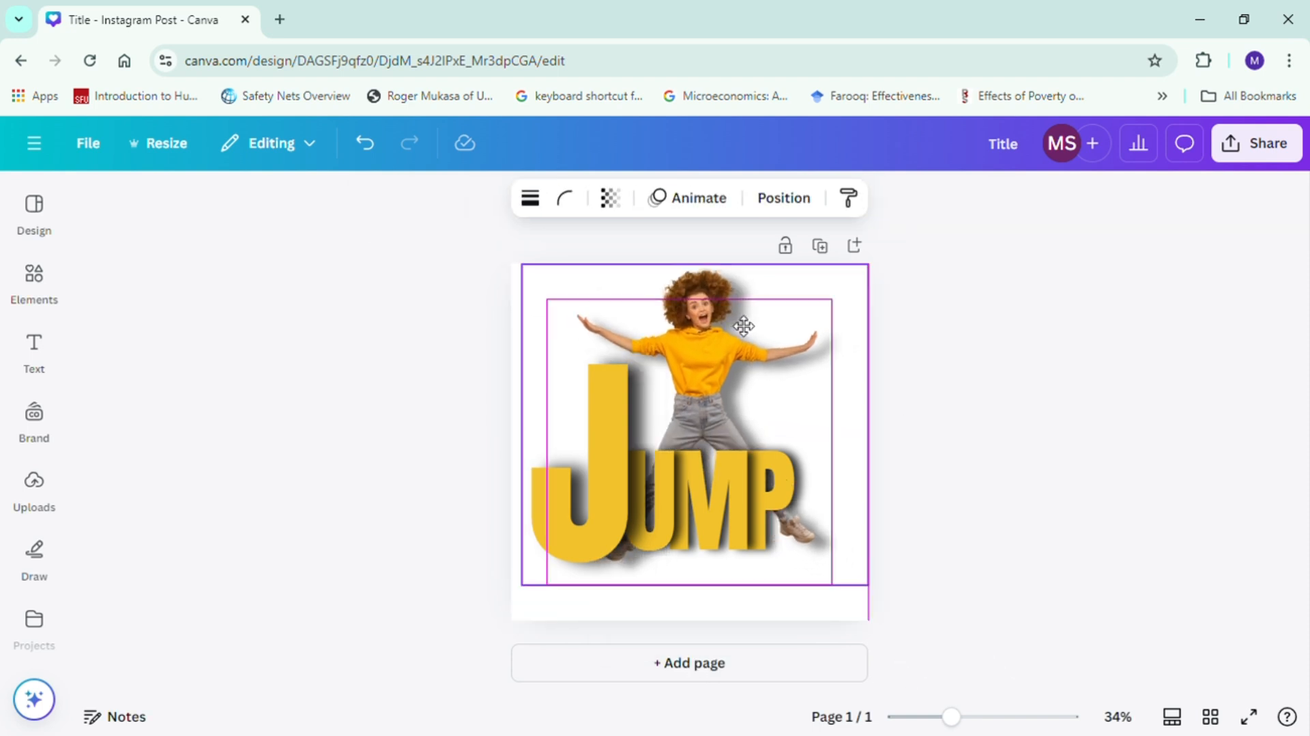
pyautogui.moveTo(745, 326); pyautogui.dragTo(749, 331)
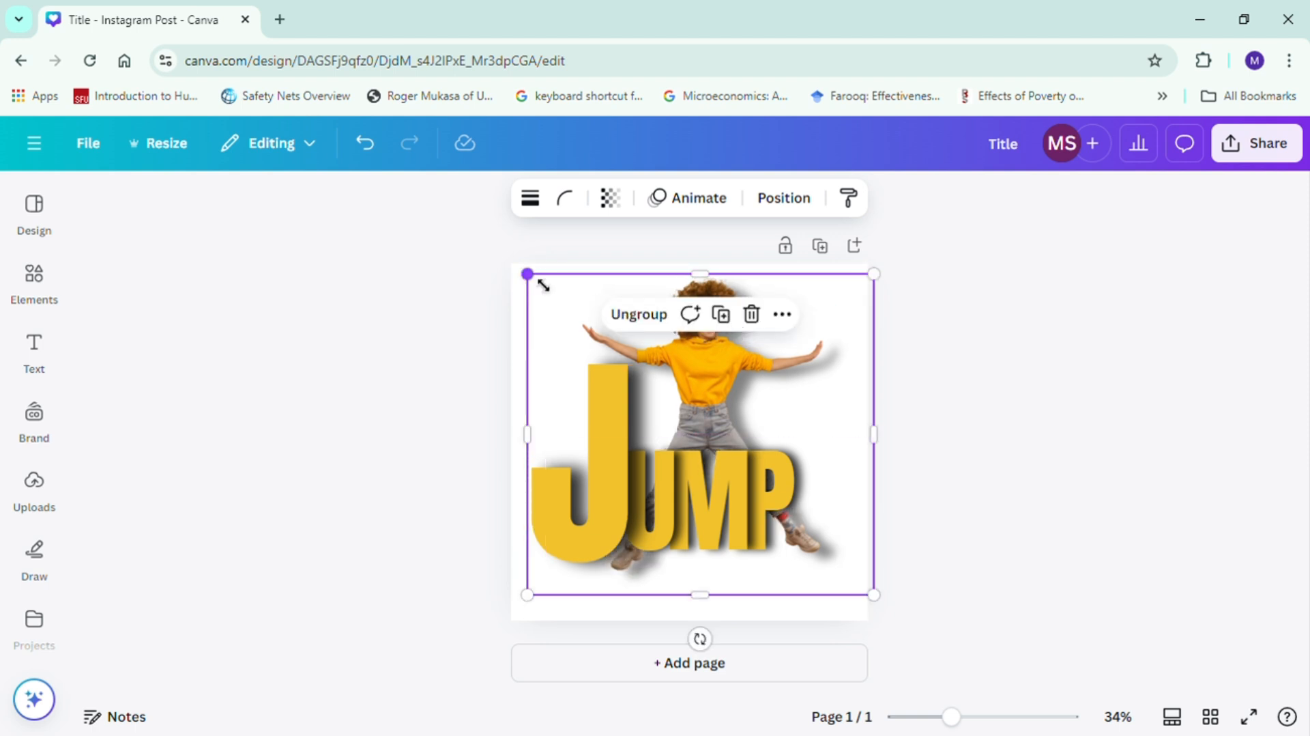
pyautogui.moveTo(543, 285); pyautogui.dragTo(516, 262)
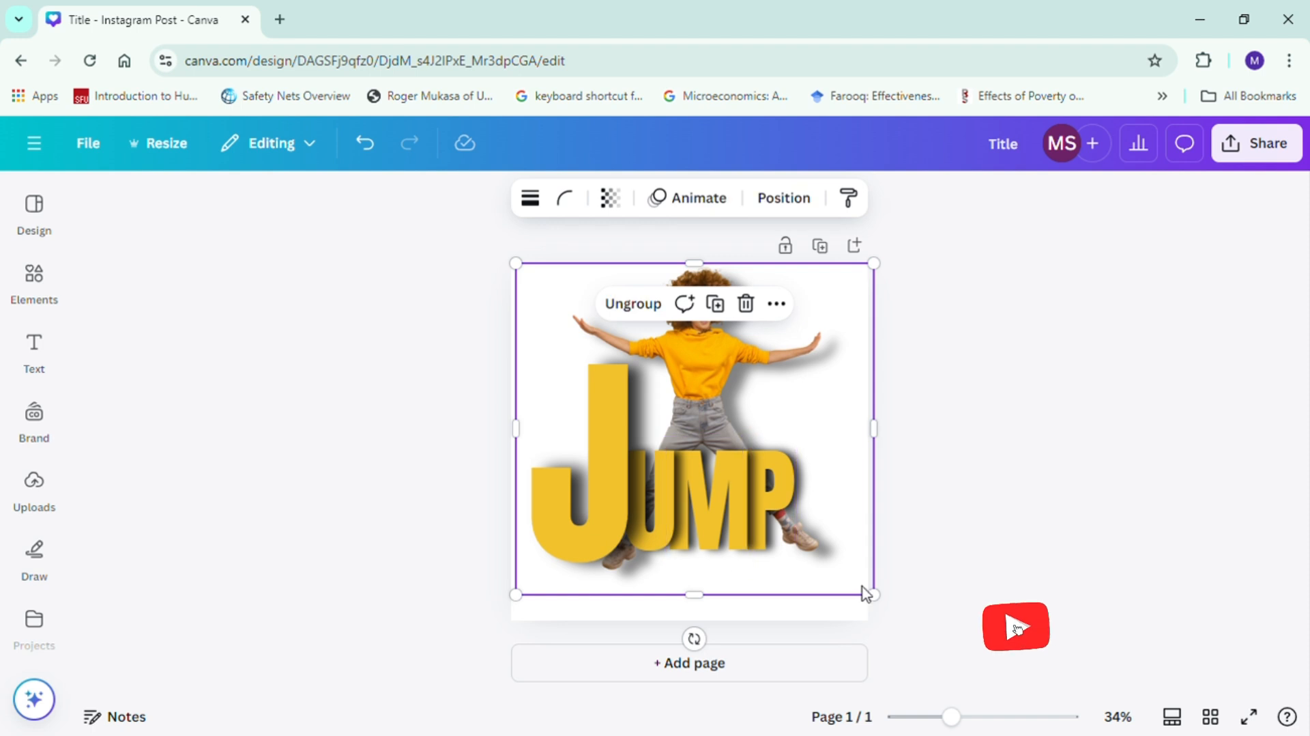
# - Shift the woman up out of the way, then group the four JUMP letters and center the group horizontally on the page
pyautogui.moveTo(825, 345); pyautogui.dragTo(831, 240)
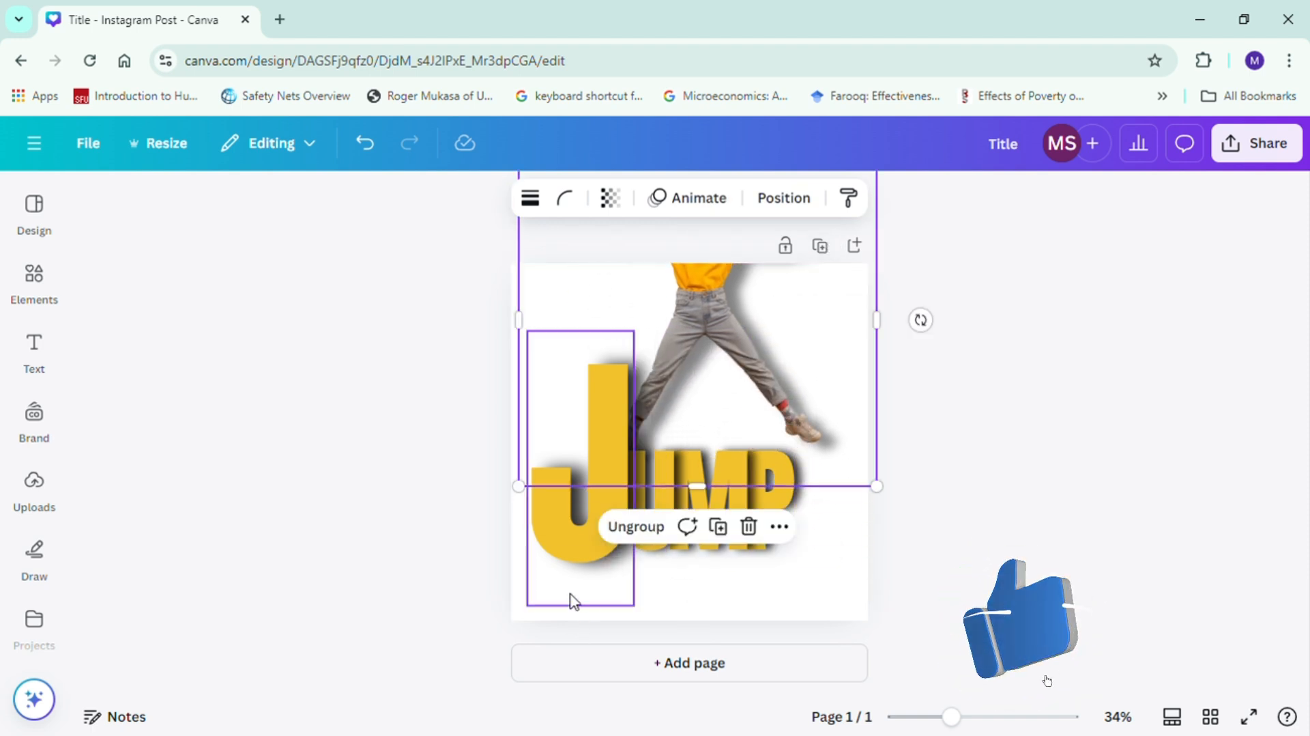
pyautogui.click(577, 603)
pyautogui.moveTo(839, 613); pyautogui.dragTo(634, 478)
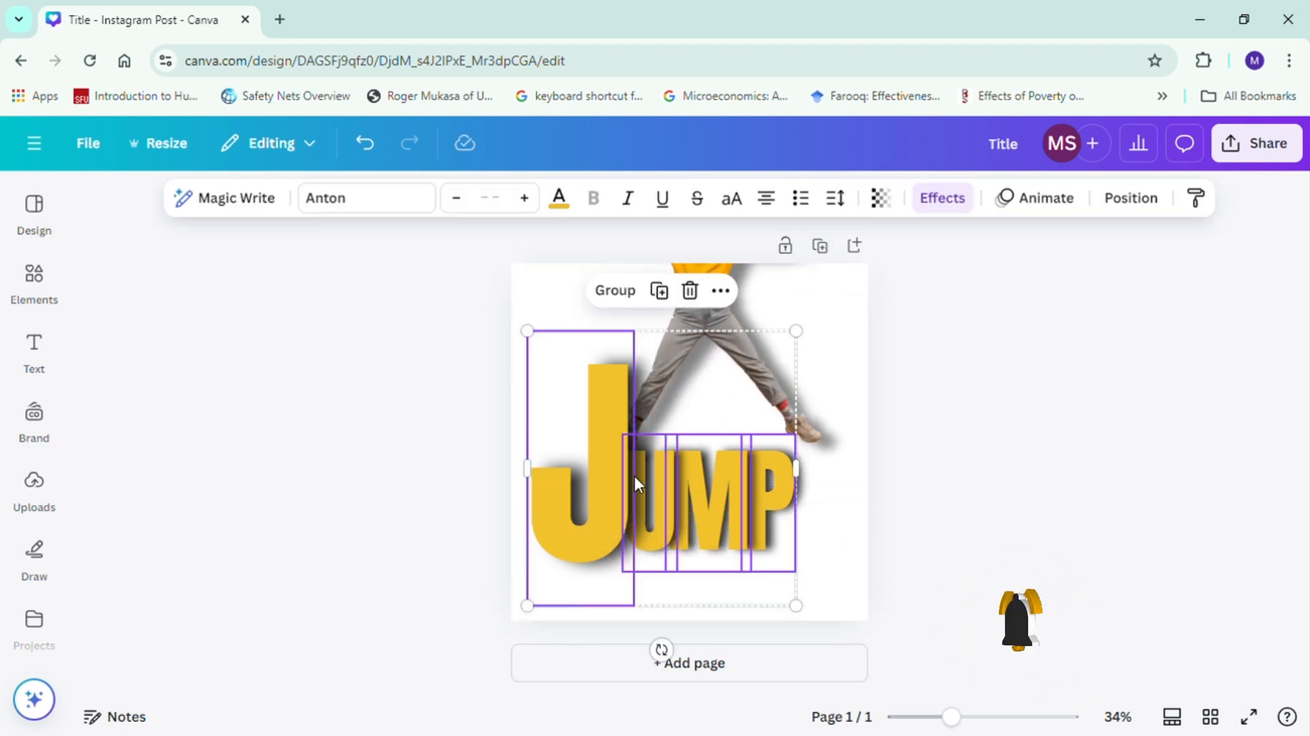
pyautogui.click(615, 290)
pyautogui.click(1131, 198)
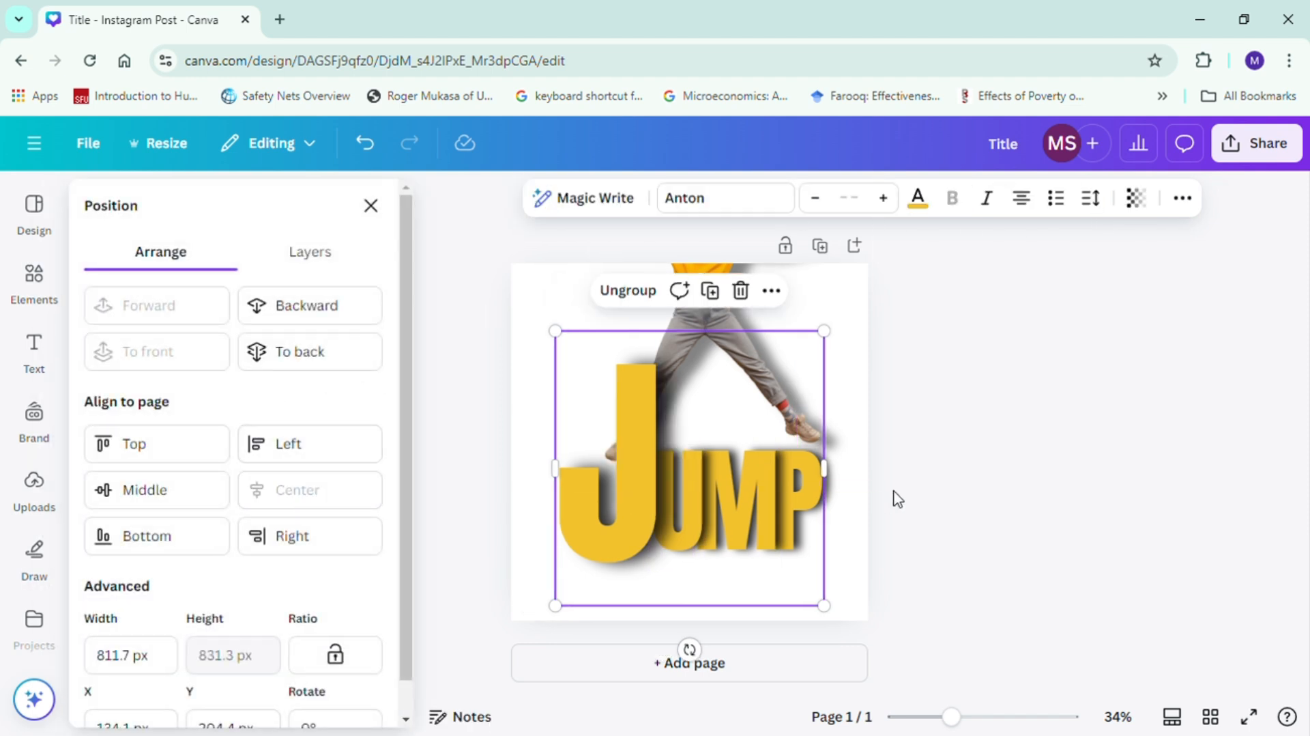
# - Move the woman back down behind the JUMP letters and resize her to nearly fill the page height
pyautogui.moveTo(828, 310); pyautogui.dragTo(842, 417)
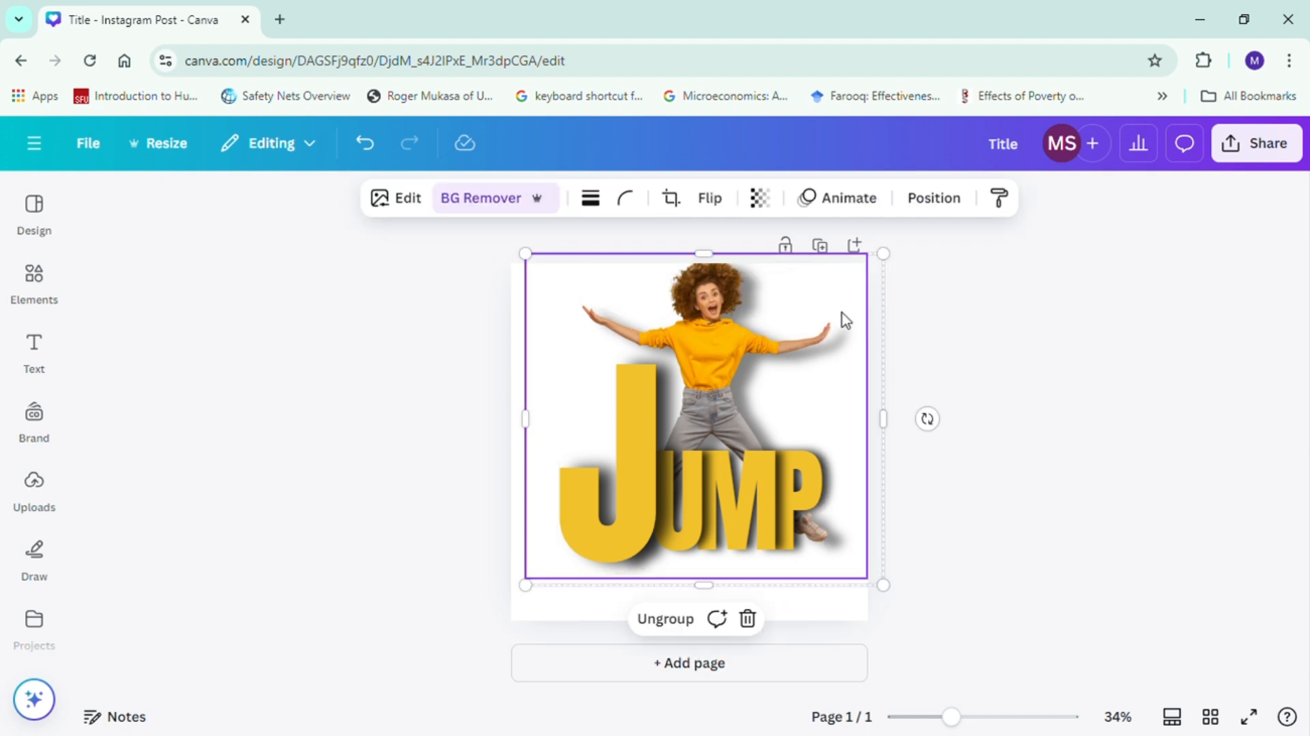
pyautogui.moveTo(842, 318); pyautogui.dragTo(850, 337)
pyautogui.moveTo(879, 591); pyautogui.dragTo(914, 613)
pyautogui.moveTo(889, 407); pyautogui.dragTo(887, 405)
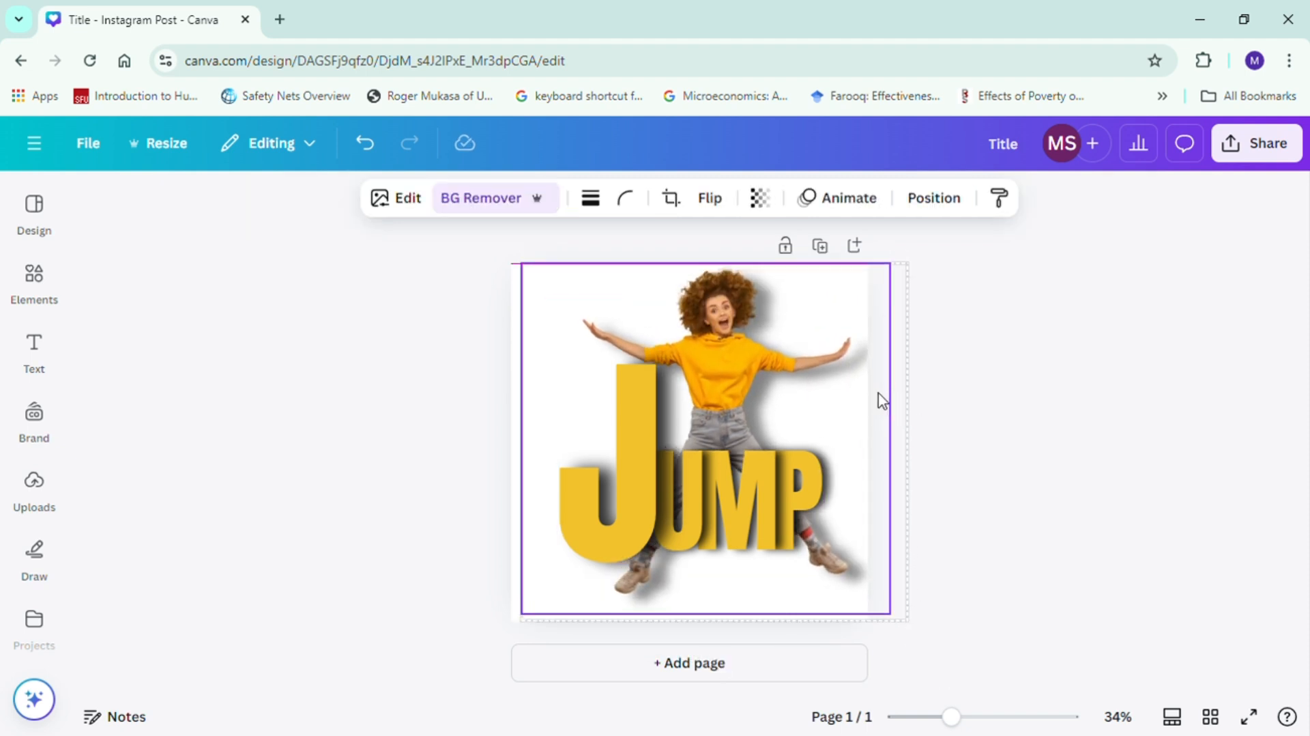
pyautogui.moveTo(914, 625); pyautogui.dragTo(896, 599)
# - Rotate the woman group slightly clockwise and adjust its size and position behind the letters
pyautogui.moveTo(702, 641); pyautogui.dragTo(707, 661)
pyautogui.moveTo(828, 345); pyautogui.dragTo(876, 338)
pyautogui.moveTo(536, 584); pyautogui.dragTo(527, 624)
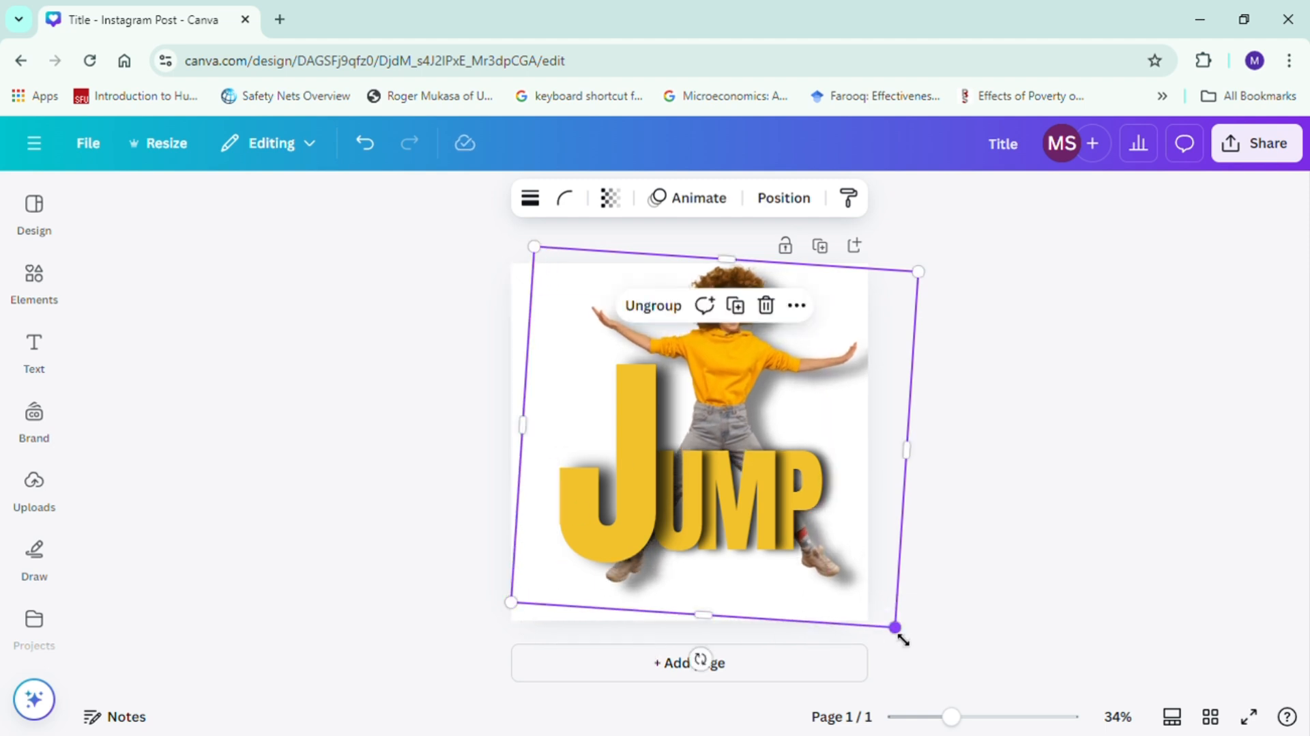
pyautogui.moveTo(898, 631); pyautogui.dragTo(912, 646)
pyautogui.moveTo(848, 346); pyautogui.dragTo(850, 368)
# - Lower the JUMP group slightly, then shift the woman and the letters together a little to the left
pyautogui.moveTo(761, 474); pyautogui.dragTo(772, 492)
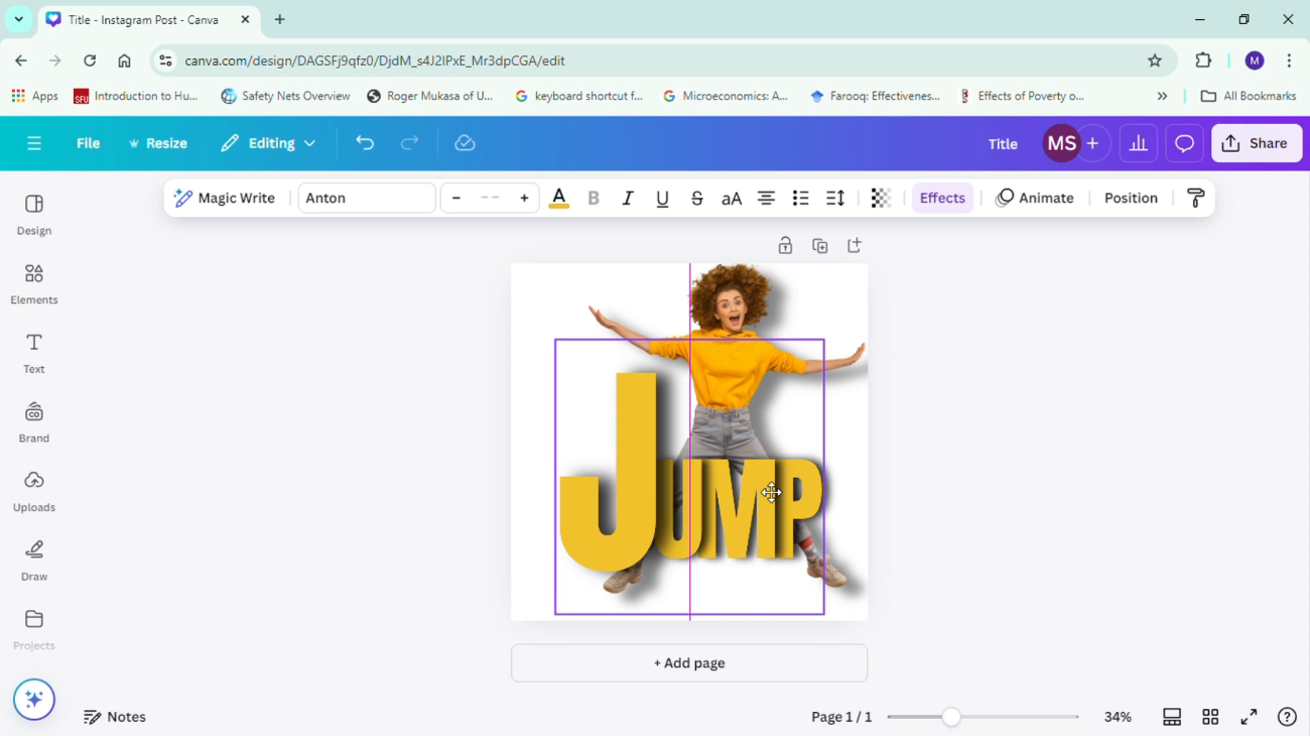
pyautogui.moveTo(760, 481); pyautogui.dragTo(760, 481)
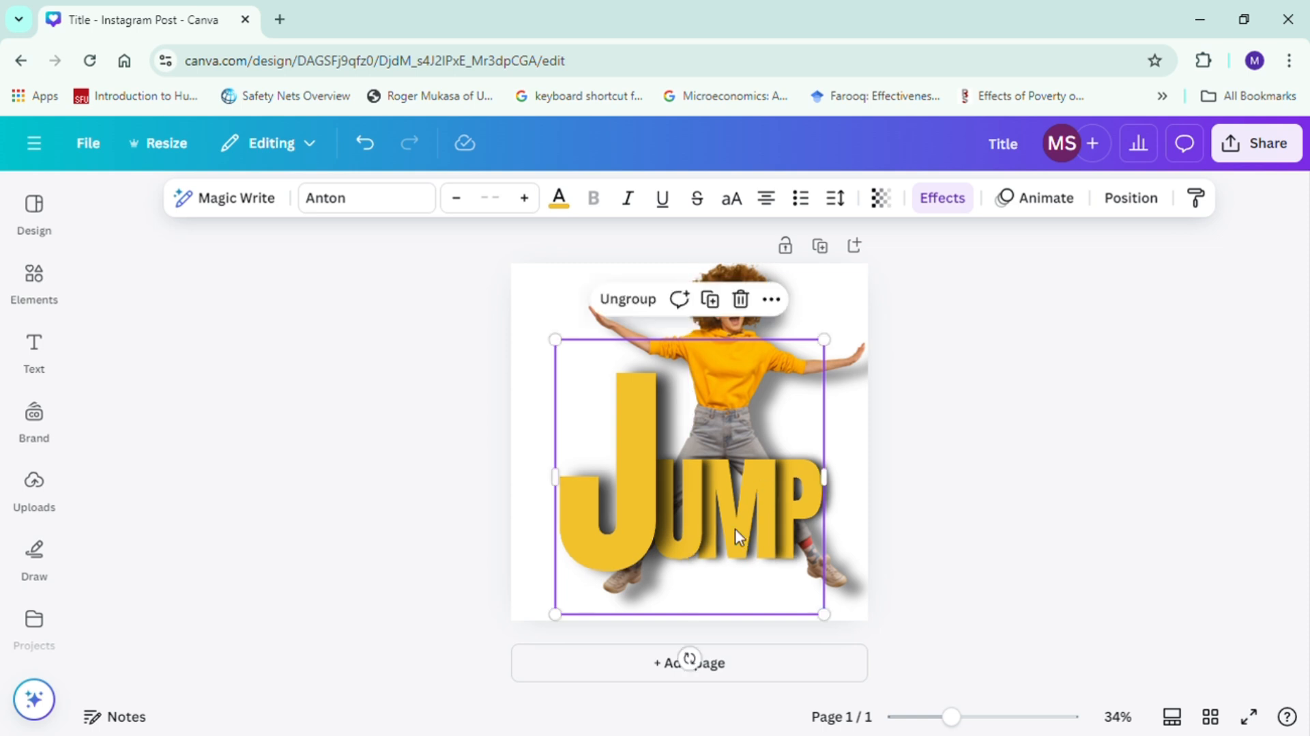
pyautogui.click(1029, 441)
pyautogui.moveTo(530, 290); pyautogui.dragTo(781, 500)
pyautogui.click(974, 566)
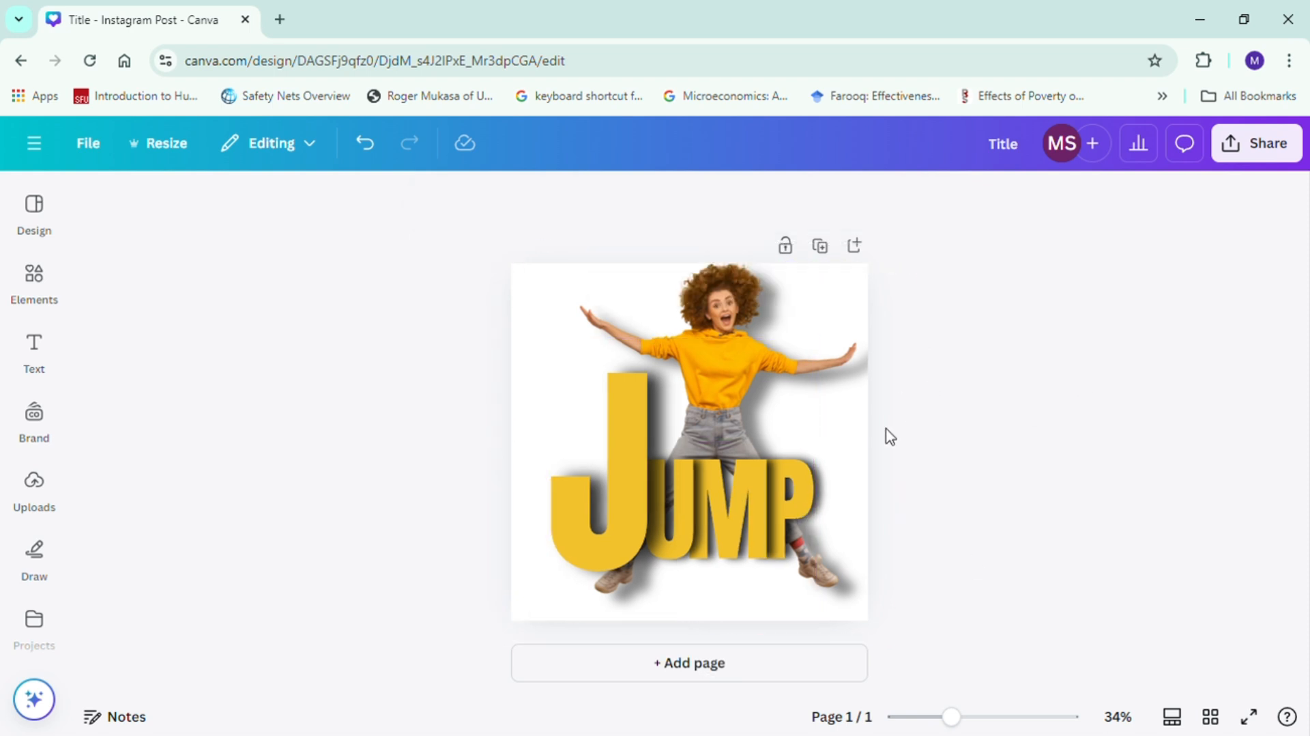
# - Ungroup the woman image and duplicate the cutout so the copy lies in front of the letters
pyautogui.click(715, 303)
pyautogui.click(696, 301)
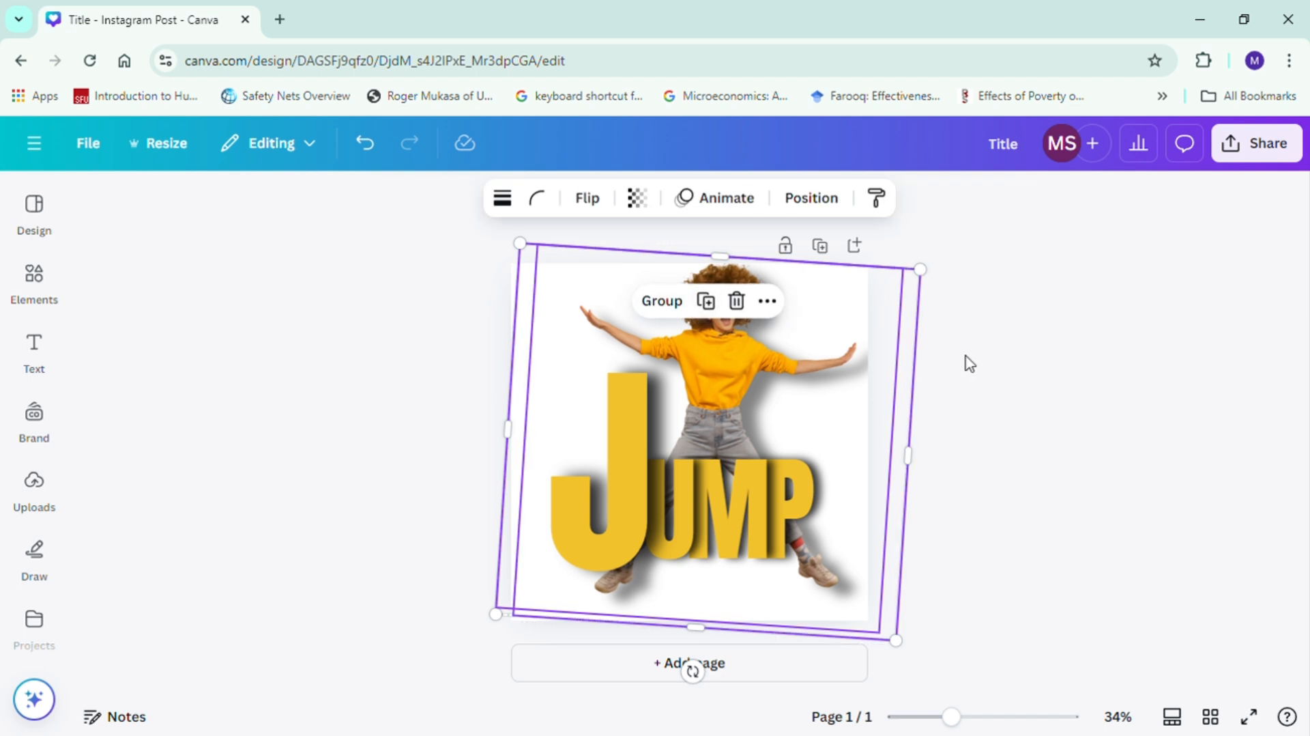
pyautogui.click(739, 322)
pyautogui.click(685, 302)
# - Align the front copy with the original woman and crop its right side, leaving only the leg nearest the J over the letters
pyautogui.moveTo(754, 364); pyautogui.dragTo(759, 369)
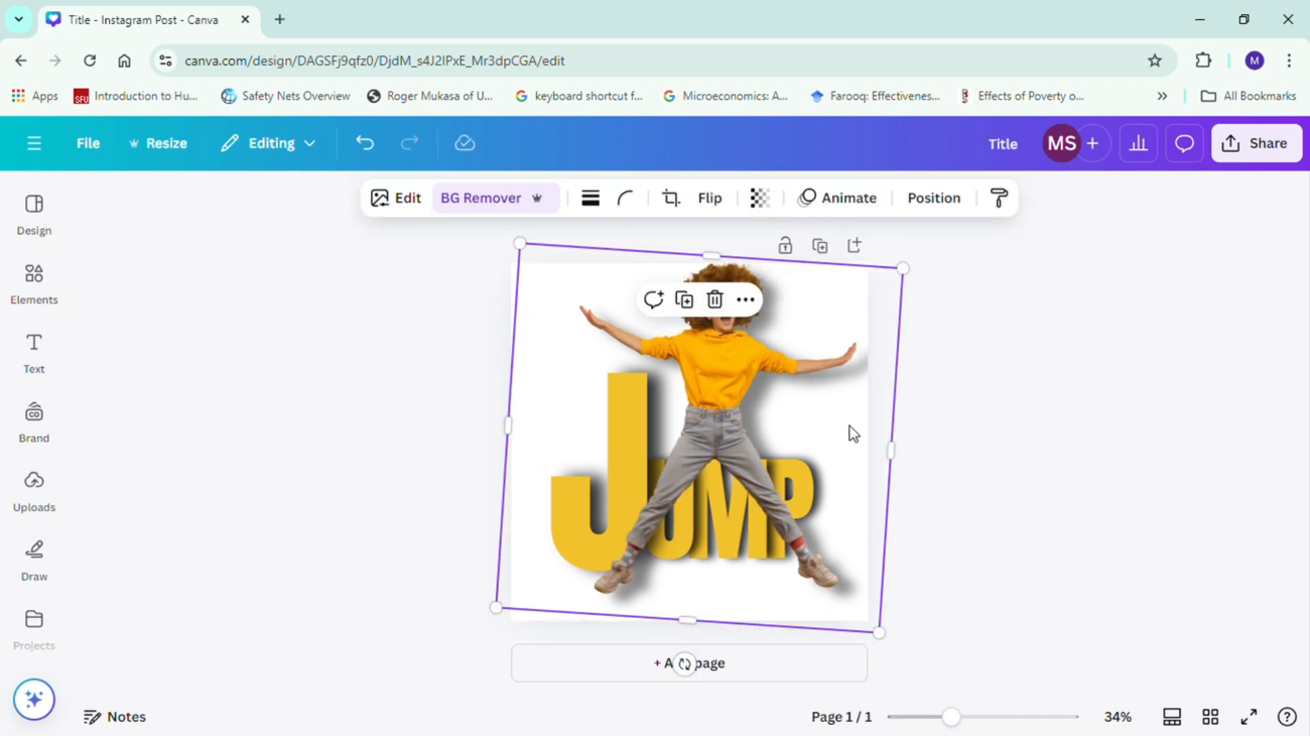
pyautogui.moveTo(896, 455); pyautogui.dragTo(761, 463)
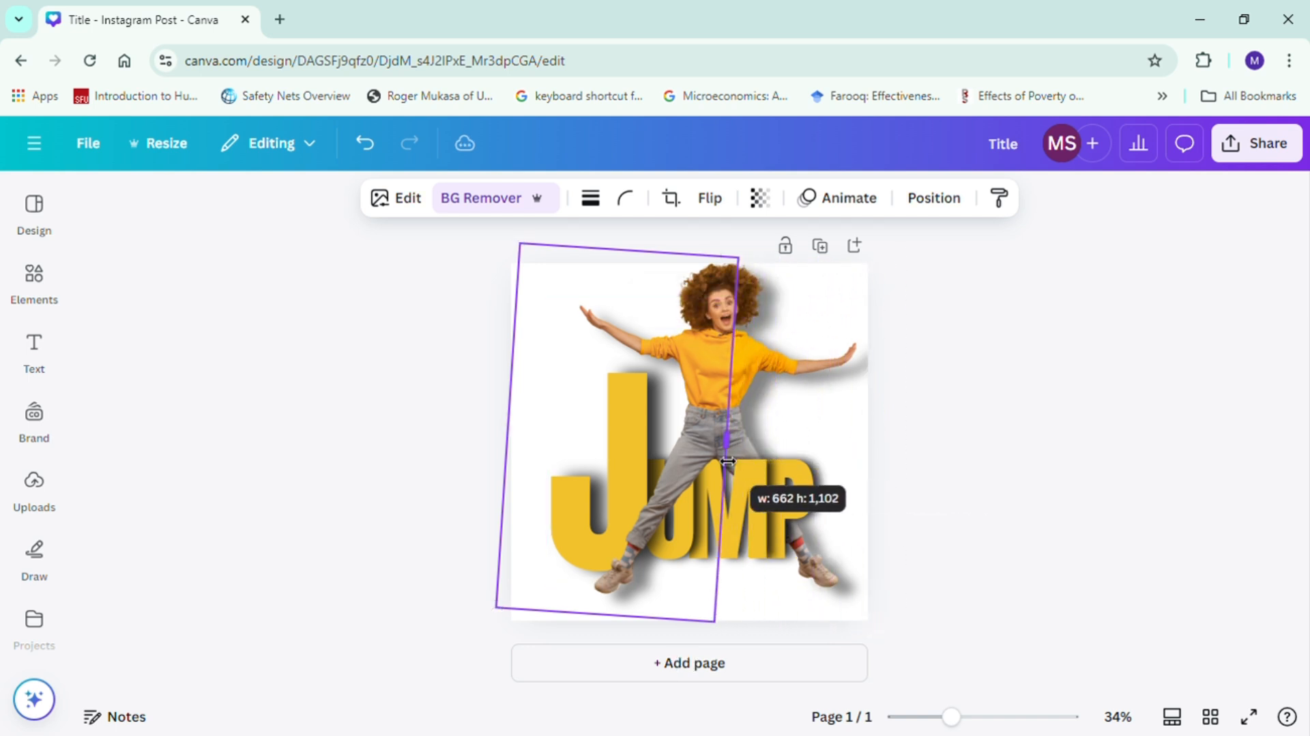
pyautogui.click(950, 455)
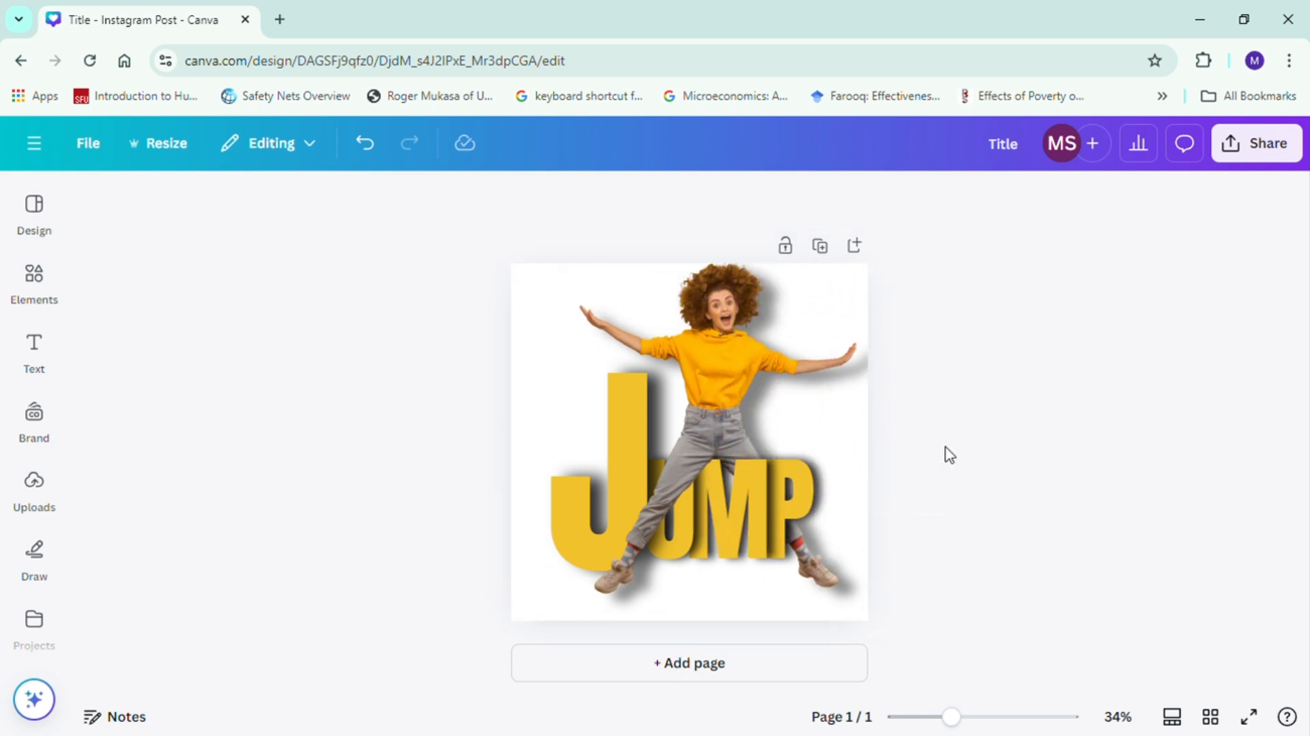
# - Set the page background to a solid bright red custom color
pyautogui.moveTo(951, 716)
pyautogui.mouseDown()
pyautogui.moveTo(970, 716)
pyautogui.moveTo(951, 716)
pyautogui.mouseUp()
pyautogui.scroll(-2, 1064, 439)
pyautogui.scroll(3, 1069, 437)
pyautogui.scroll(-3, 1070, 437)
pyautogui.click(538, 617)
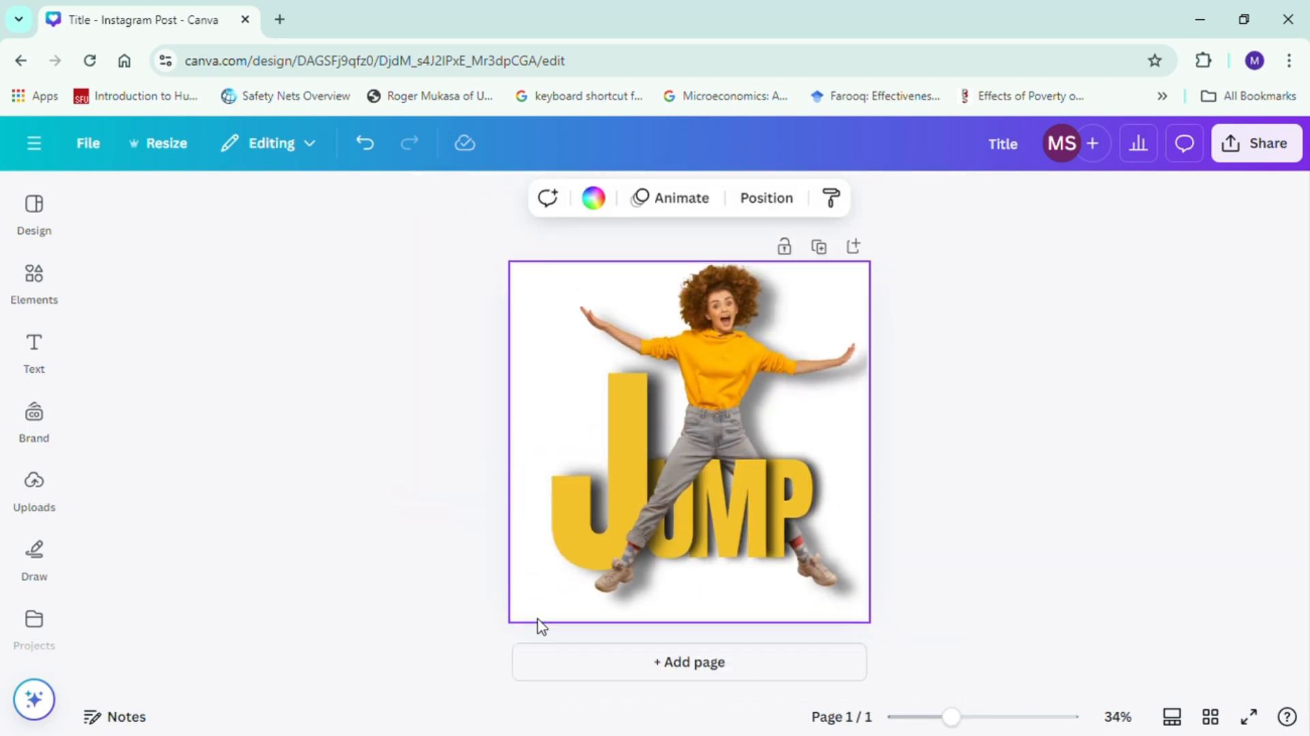
pyautogui.click(603, 213)
pyautogui.click(107, 317)
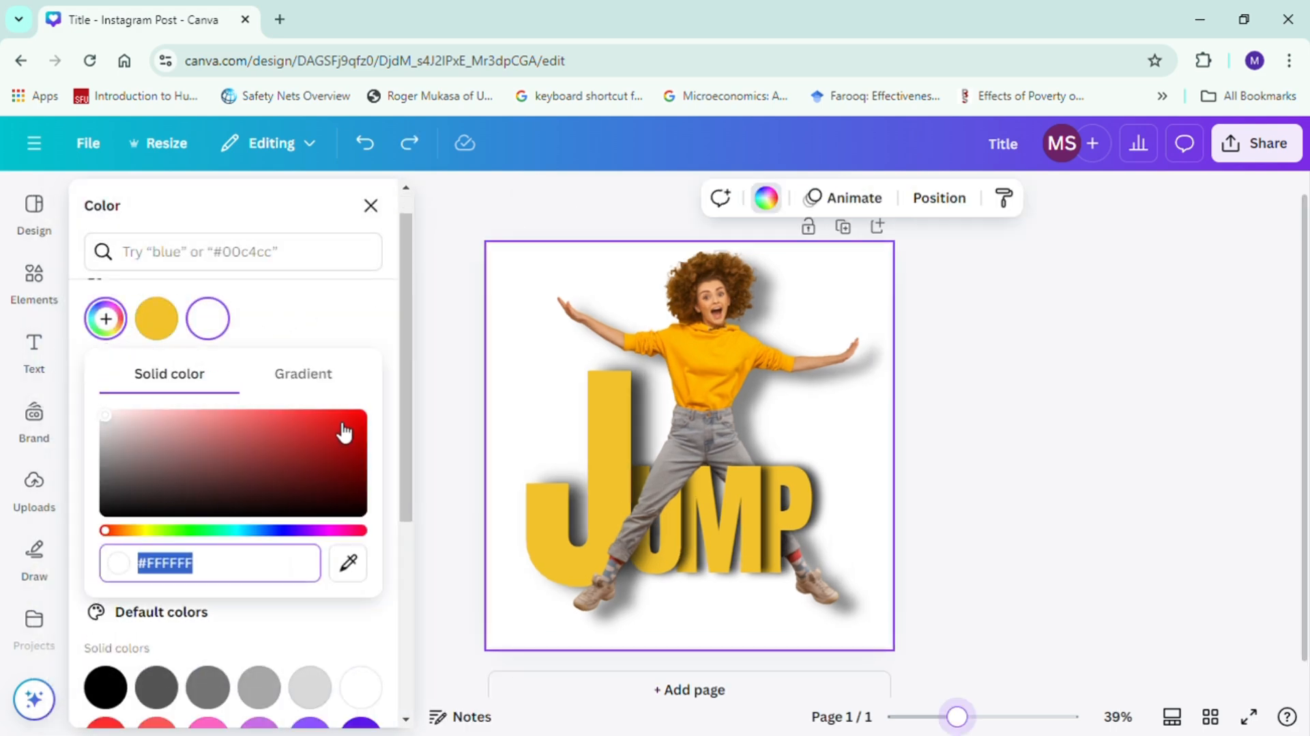
pyautogui.click(361, 415)
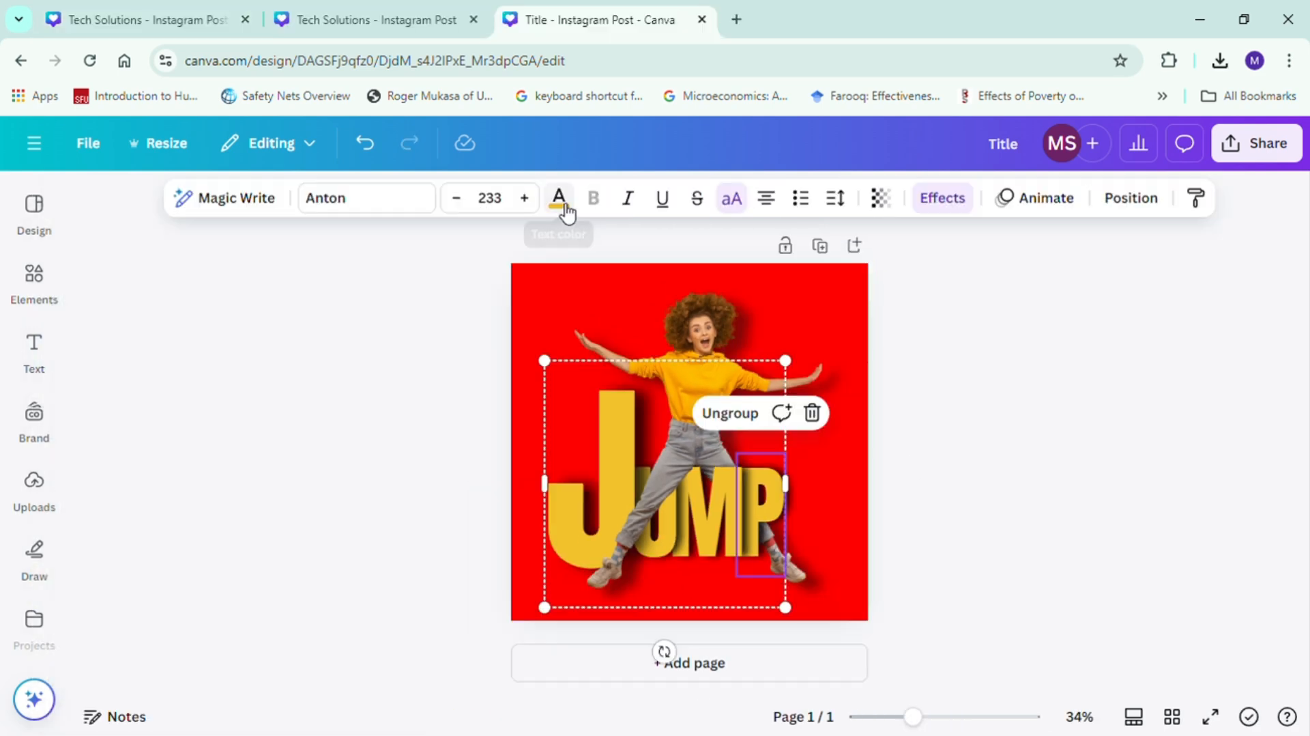
# - Recolor the letter P from gold to a bright lemon-yellow custom color
pyautogui.click(560, 198)
pyautogui.scroll(-1, 151, 305)
pyautogui.scroll(1, 177, 437)
pyautogui.click(106, 351)
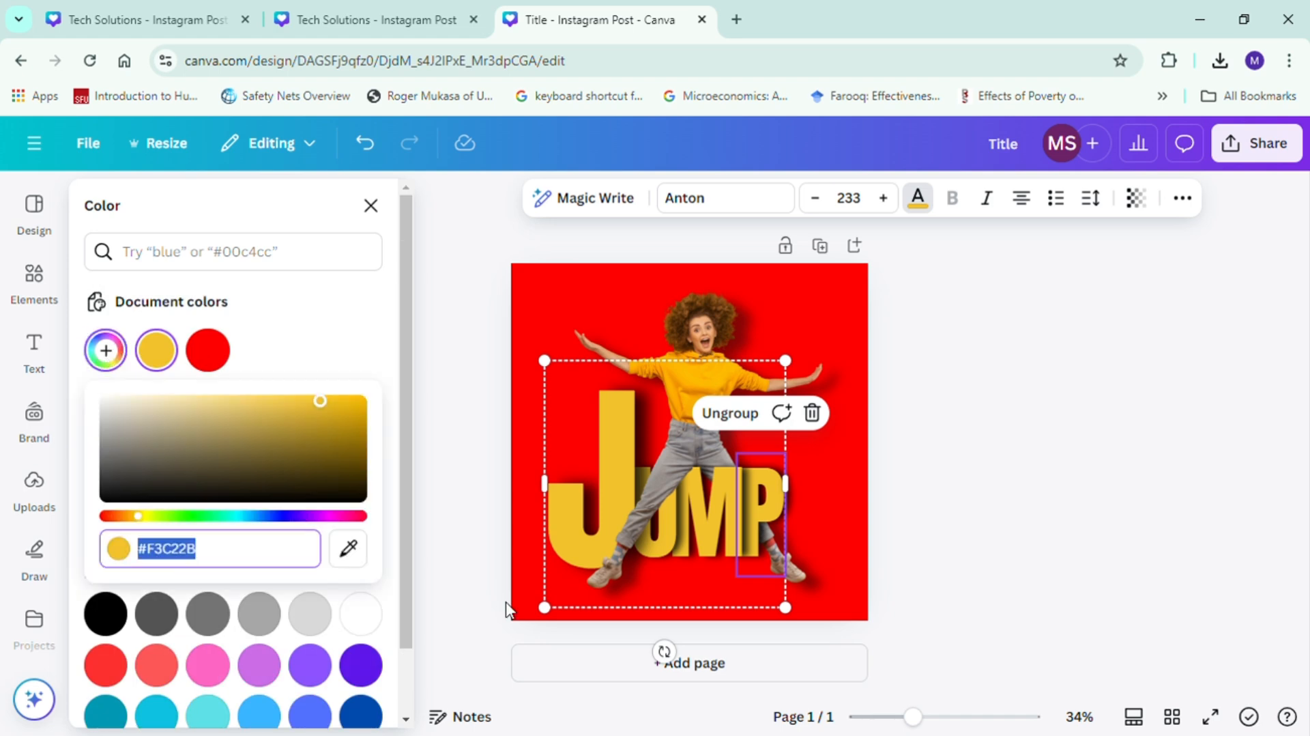
pyautogui.moveTo(335, 407); pyautogui.dragTo(363, 400)
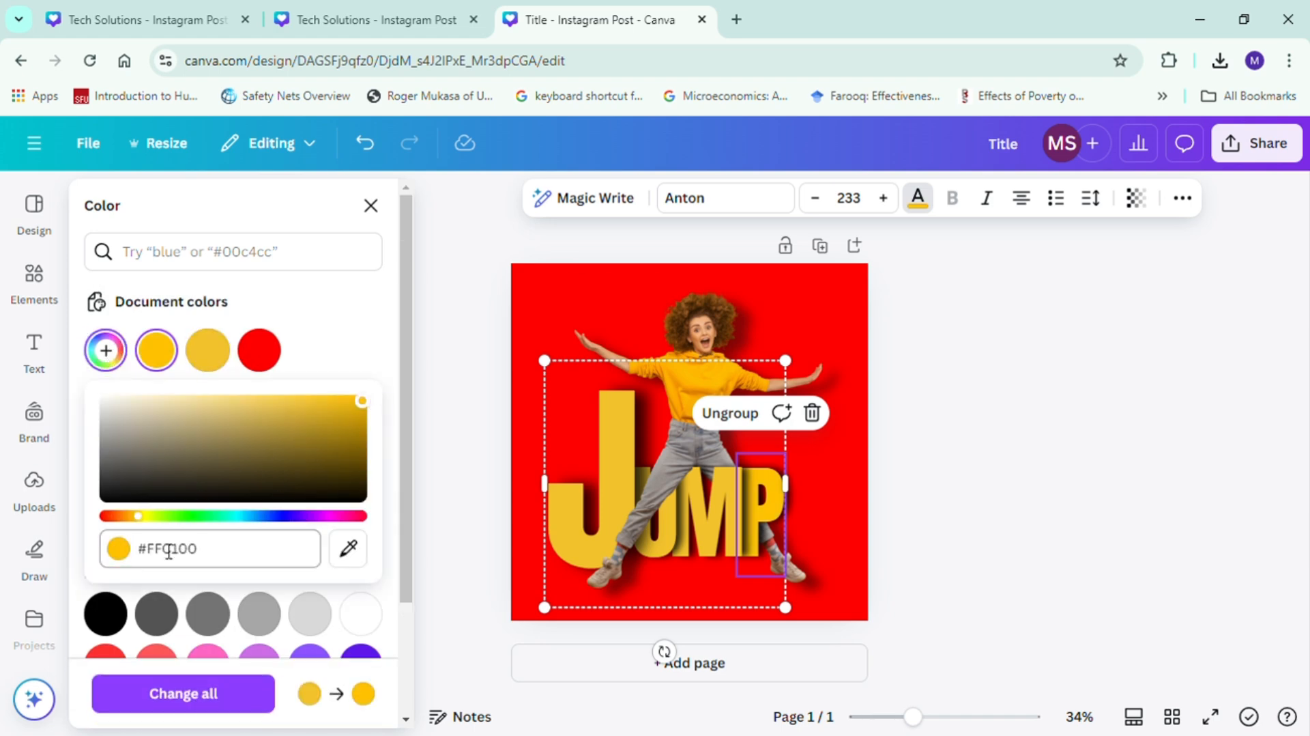
pyautogui.click(149, 516)
# - Apply the same bright yellow document color to the letter M
pyautogui.click(711, 520)
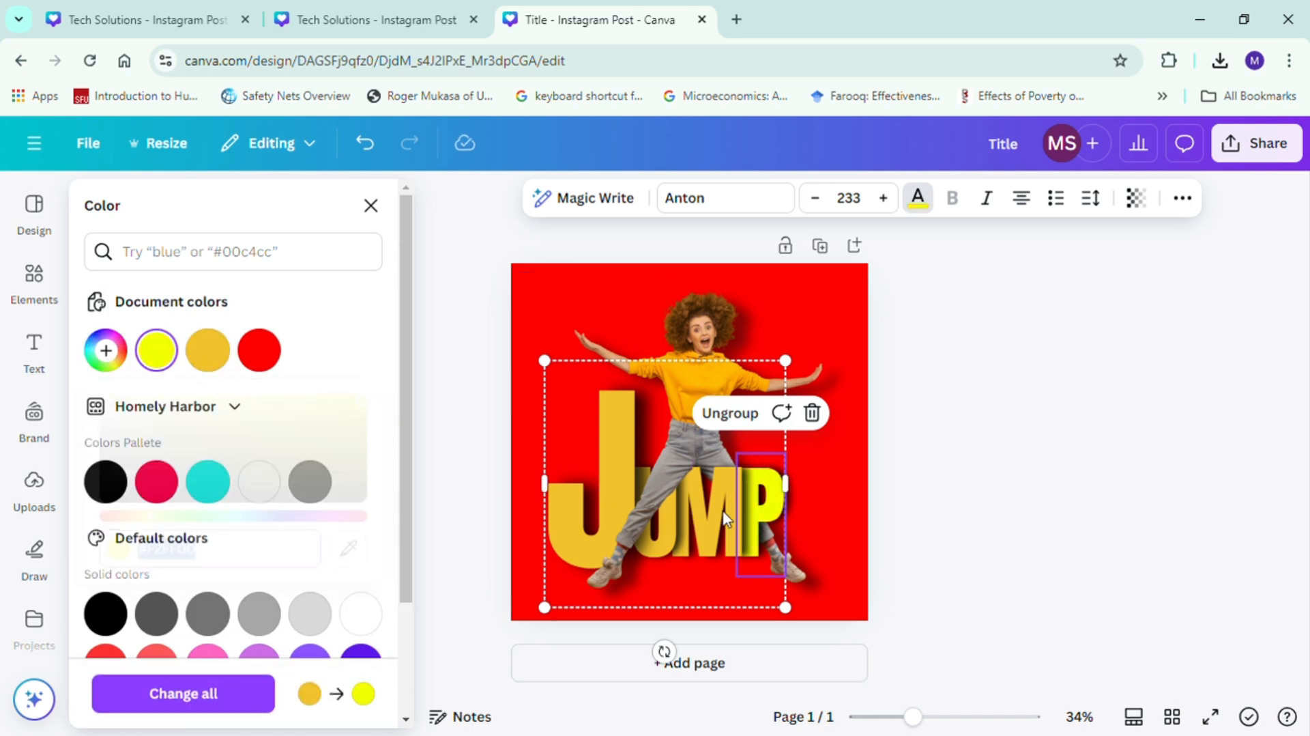
pyautogui.click(163, 355)
pyautogui.click(640, 520)
pyautogui.click(756, 493)
# - Crop the left side of the front woman copy to expose the J, and recolor the J with the same bright yellow
pyautogui.click(577, 448)
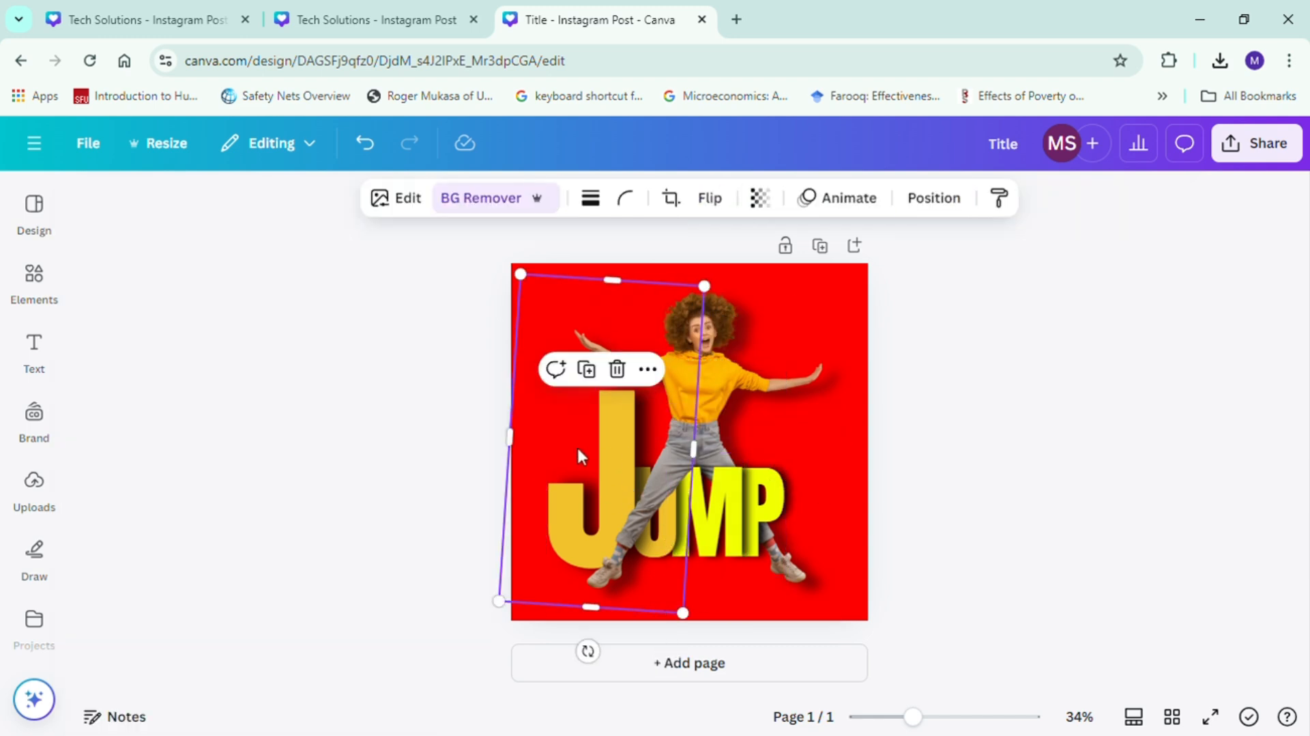
pyautogui.moveTo(511, 439); pyautogui.dragTo(569, 476)
pyautogui.click(553, 508)
pyautogui.click(559, 197)
pyautogui.click(156, 350)
# - Narrow the front woman copy from the right to reach the letter U, and apply the bright yellow to it
pyautogui.click(681, 534)
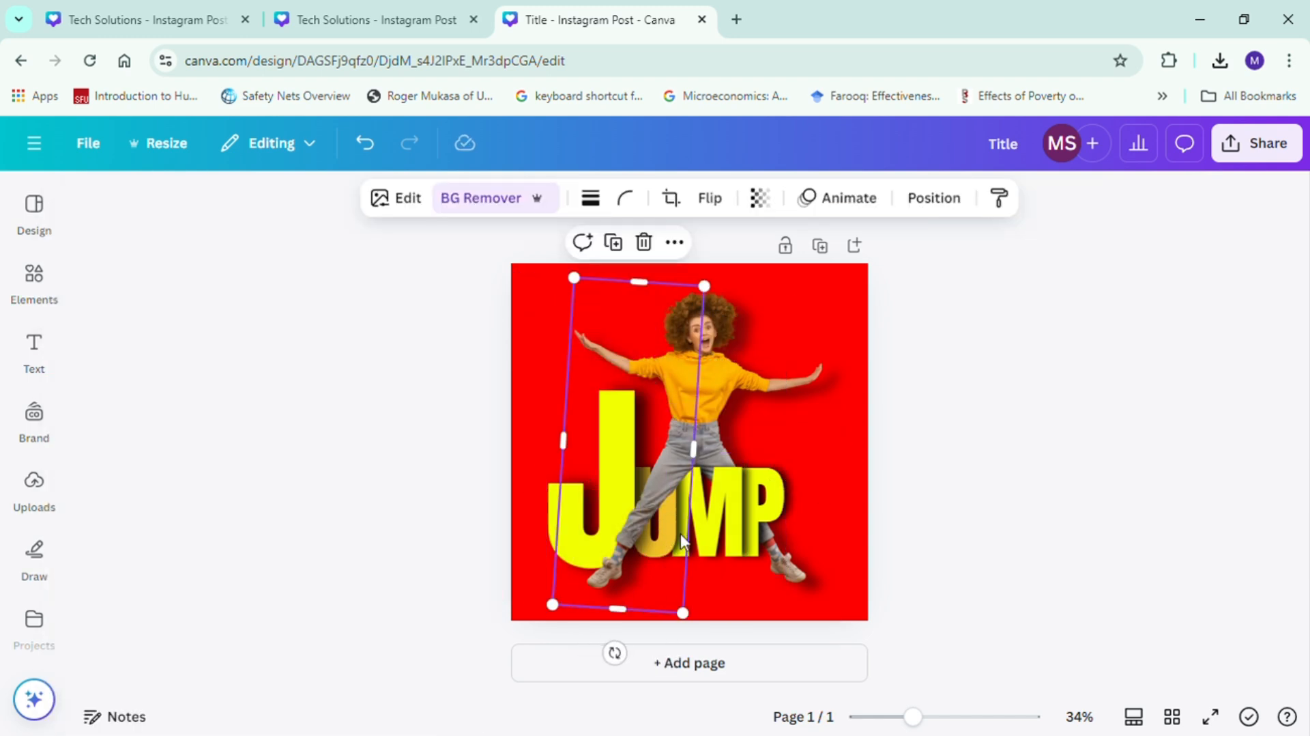
pyautogui.click(674, 551)
pyautogui.click(559, 198)
pyautogui.click(157, 352)
# - Extend the right crop edge of the front woman copy back out so it covers the whole leg over the letters
pyautogui.click(606, 476)
pyautogui.click(676, 451)
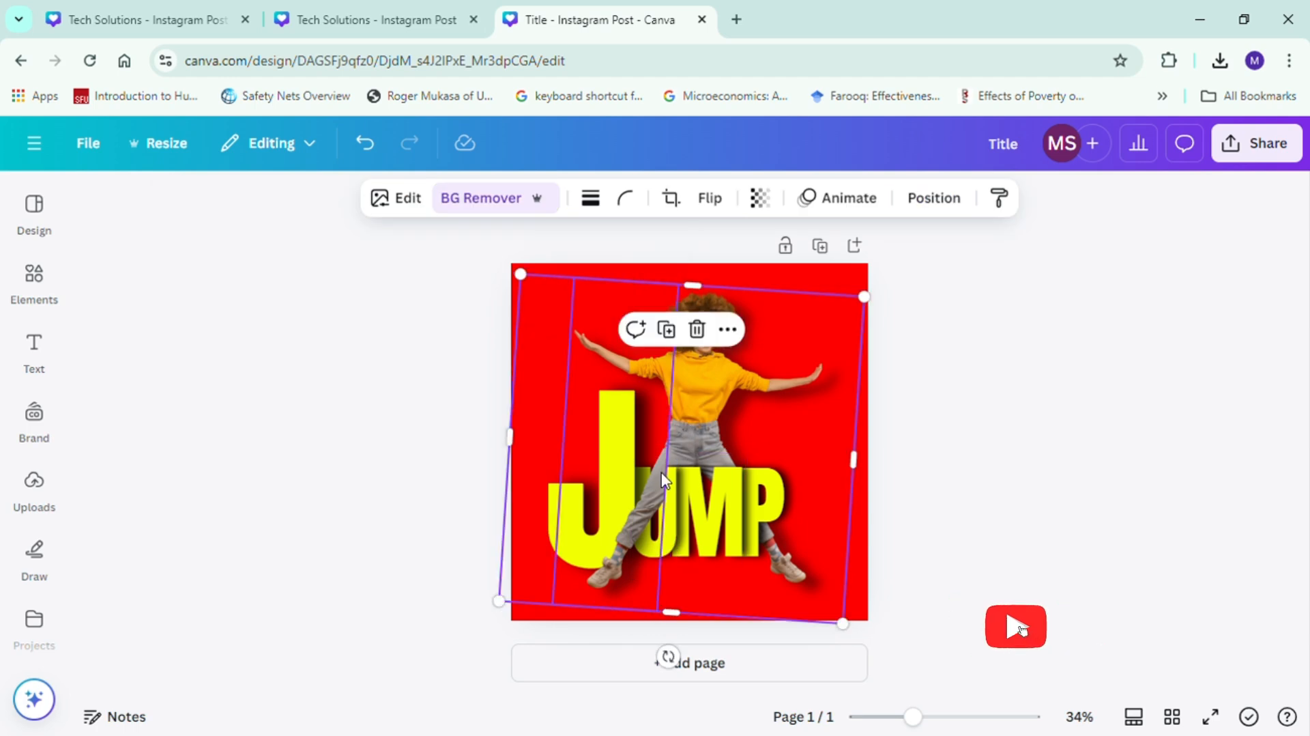
pyautogui.click(658, 482)
pyautogui.moveTo(670, 489); pyautogui.dragTo(714, 497)
# - Group the woman cutouts with all the JUMP letters and nudge the group slightly
pyautogui.moveTo(980, 524); pyautogui.dragTo(595, 348)
pyautogui.click(632, 313)
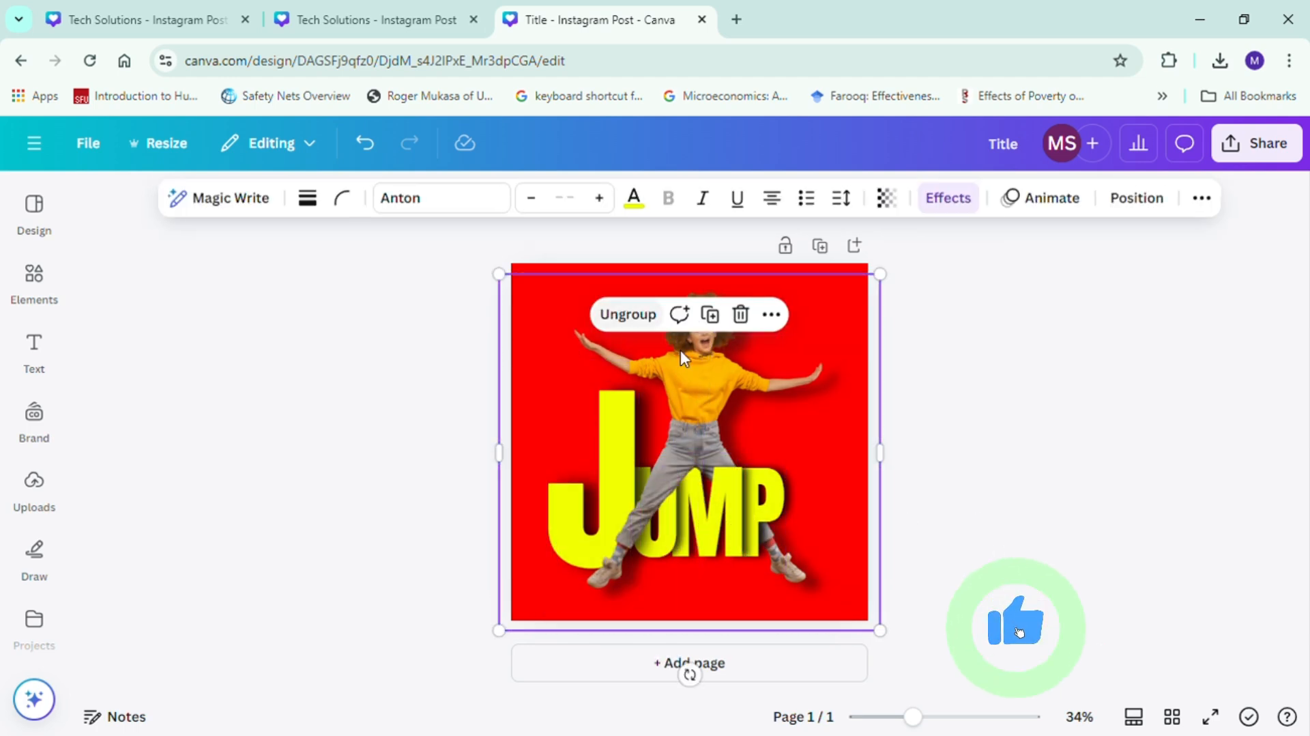
pyautogui.moveTo(727, 411); pyautogui.dragTo(728, 410)
# - Search the elements for BORDERS and browse the full set of graphics for a suitable ornament
pyautogui.click(35, 281)
pyautogui.click(191, 217)
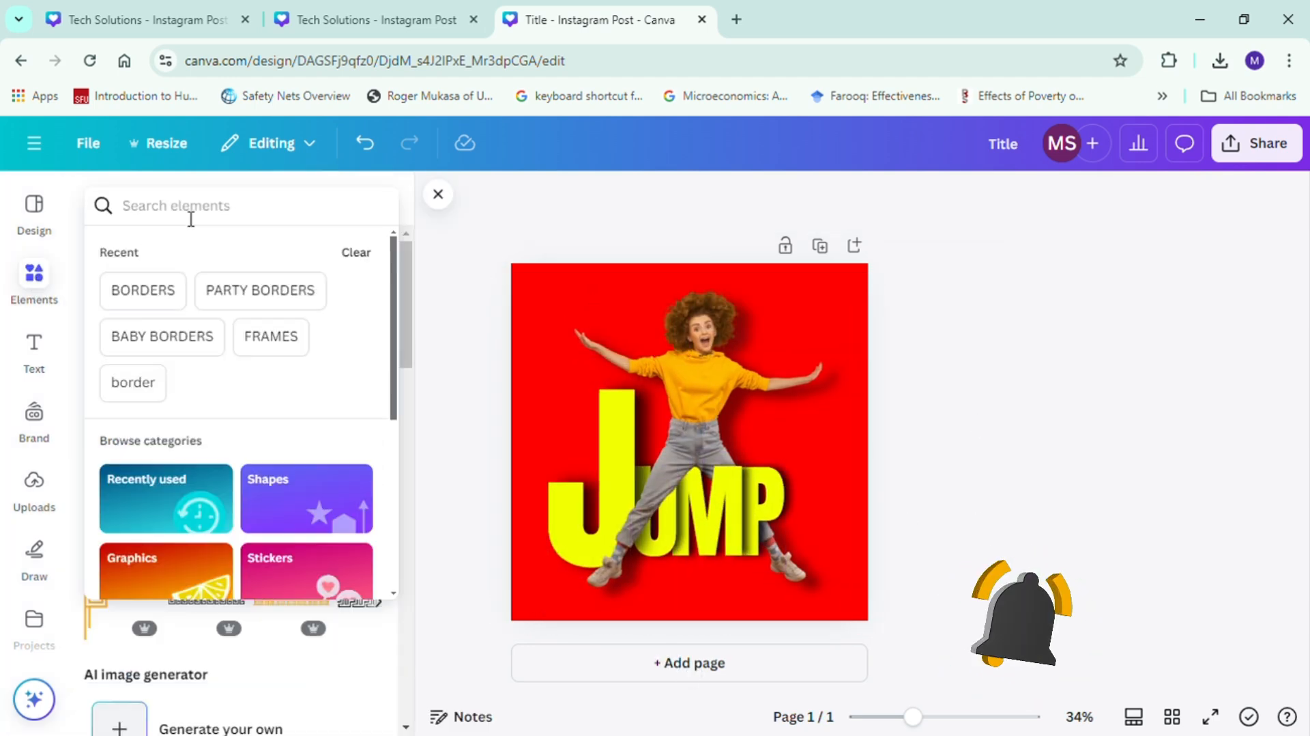
pyautogui.click(158, 286)
pyautogui.click(362, 468)
pyautogui.scroll(-3, 389, 415)
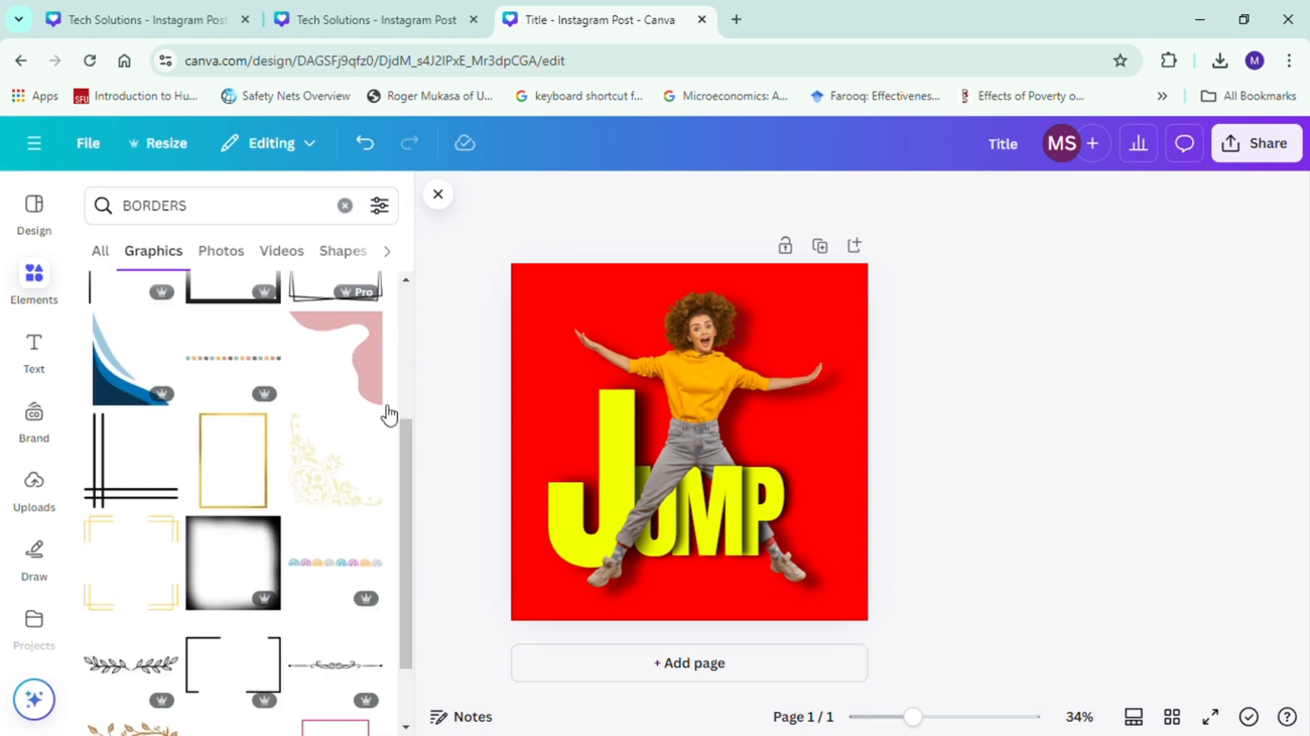
pyautogui.scroll(-10, 389, 414)
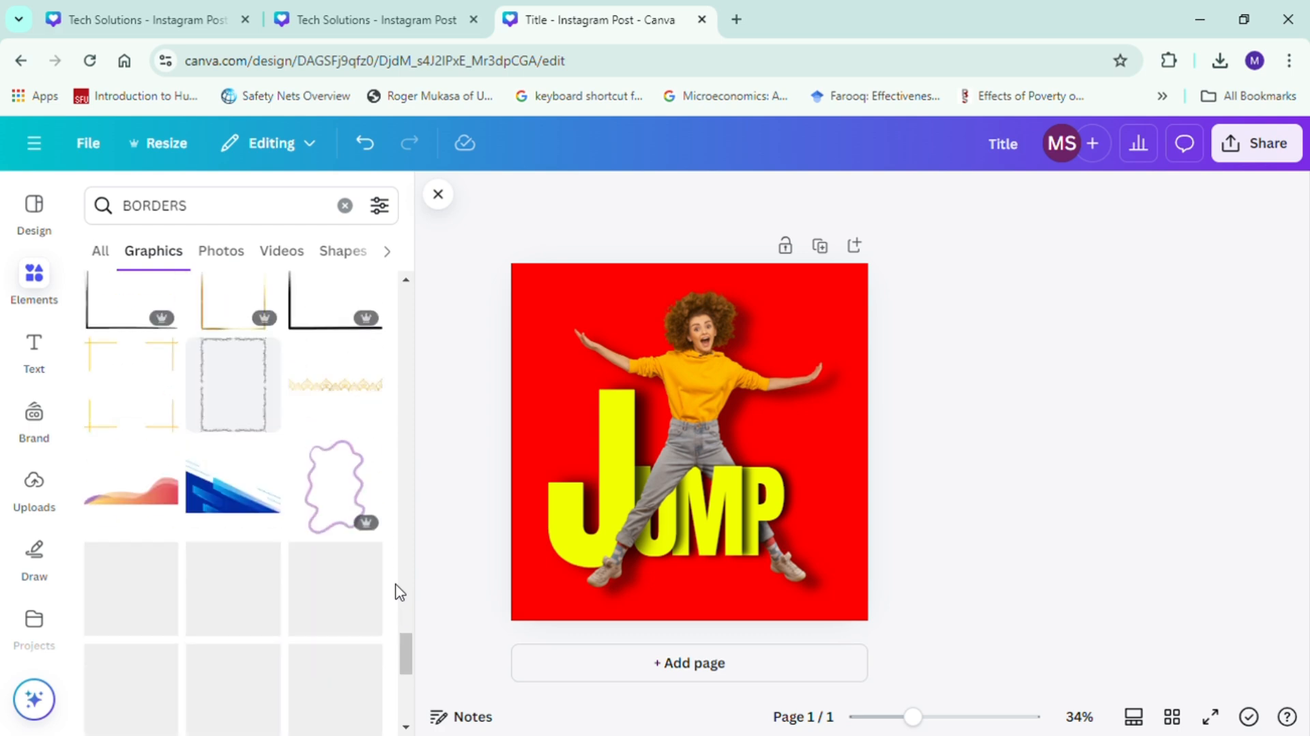
pyautogui.scroll(-2, 400, 593)
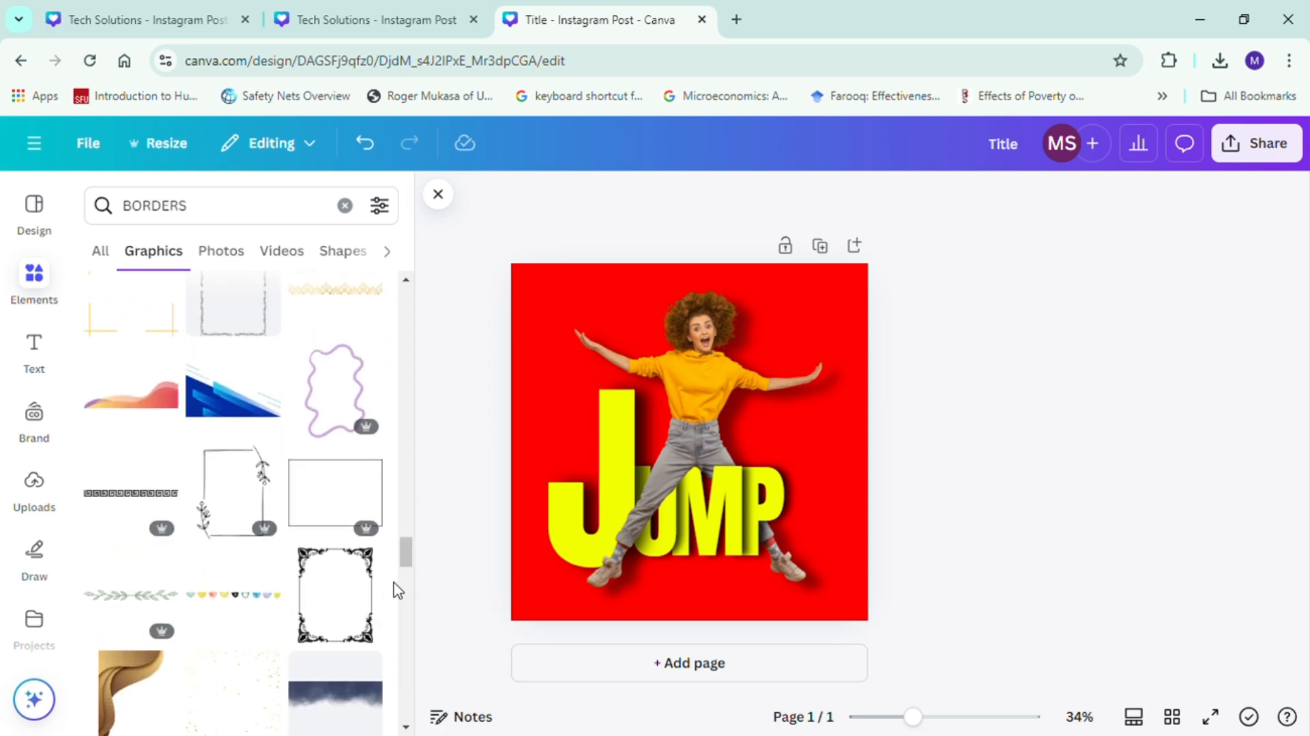
# - Pick the black Greek key border and open the full list of its Magic Recommendations
pyautogui.click(101, 502)
pyautogui.click(704, 396)
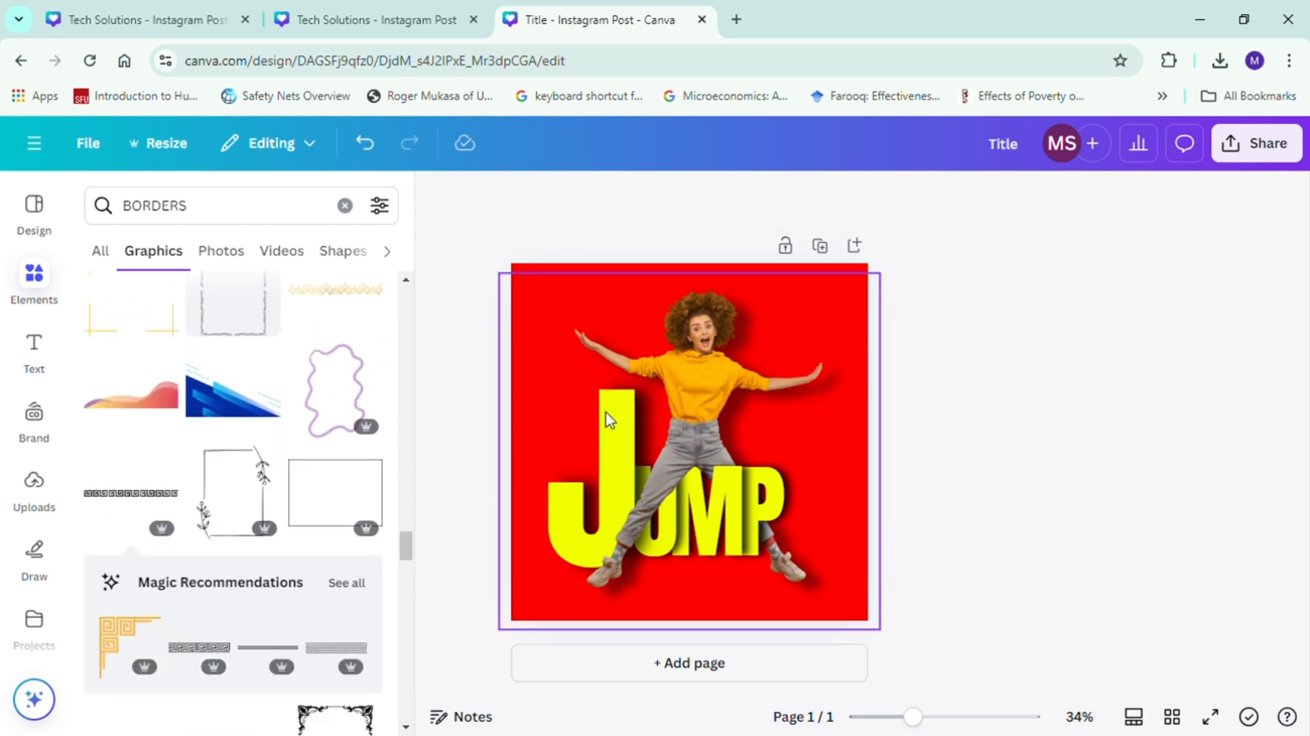
pyautogui.scroll(-2, 207, 503)
pyautogui.click(347, 390)
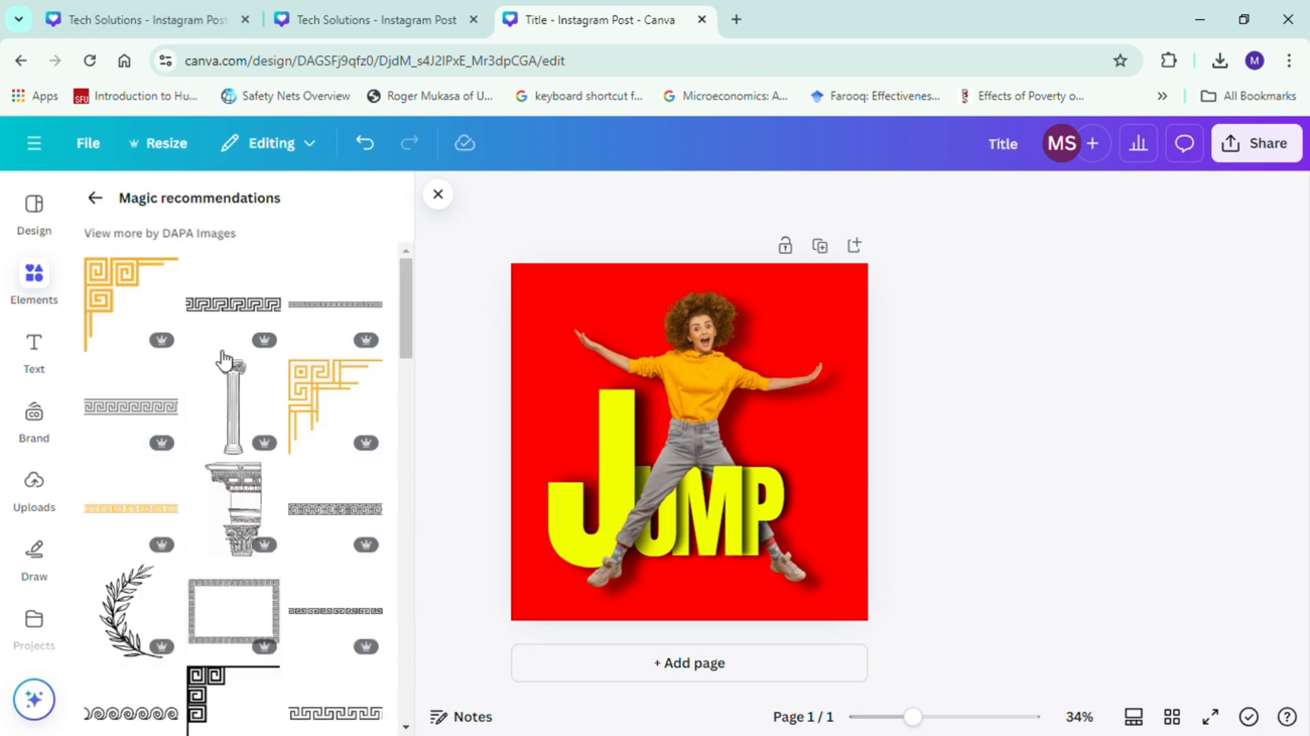
# - Place the gold Greek key corner ornament in the page's top-left corner, recolor it white and shrink it
pyautogui.moveTo(706, 409); pyautogui.dragTo(602, 322)
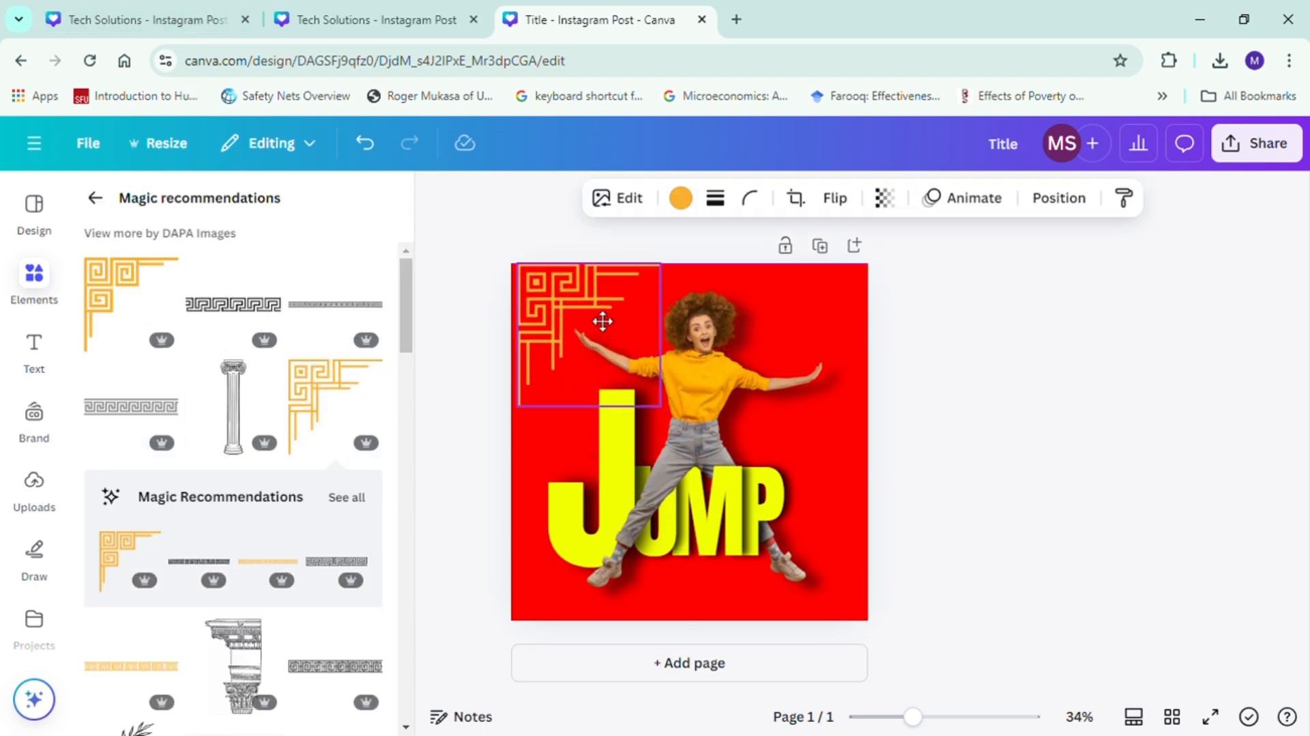
pyautogui.click(438, 194)
pyautogui.click(503, 197)
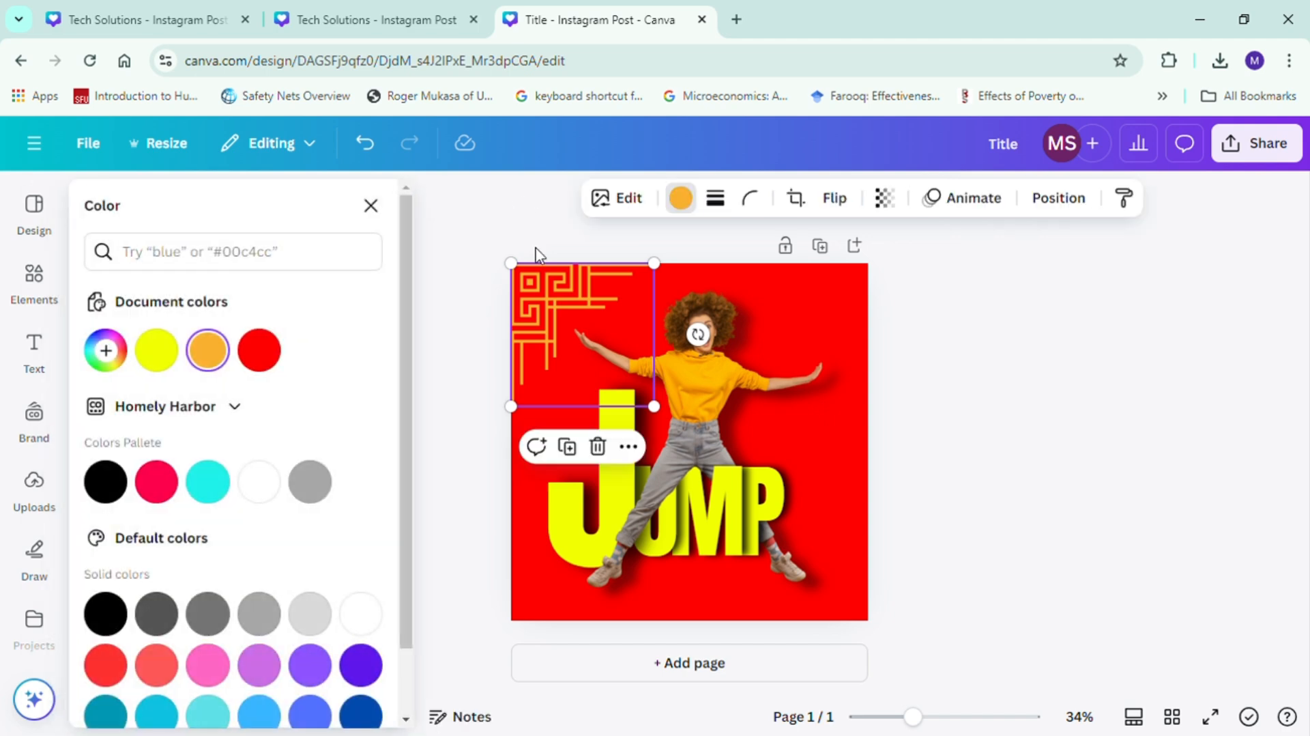
pyautogui.moveTo(654, 406); pyautogui.dragTo(605, 357)
# - Place copies of the white ornament in the other three page corners, flipping them horizontally or vertically to face inward
pyautogui.moveTo(541, 291); pyautogui.dragTo(861, 324)
pyautogui.click(671, 207)
pyautogui.click(670, 287)
pyautogui.click(664, 199)
pyautogui.click(684, 252)
pyautogui.click(663, 200)
pyautogui.click(670, 286)
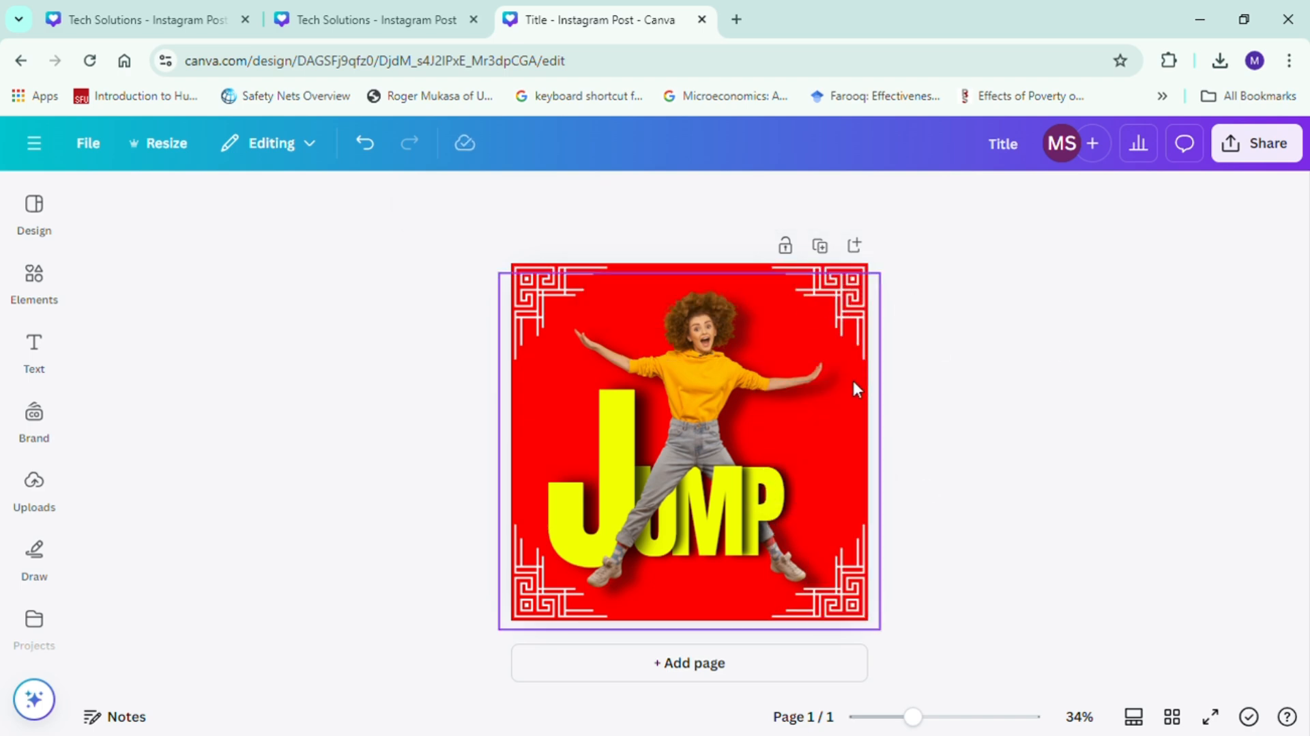
pyautogui.click(783, 430)
pyautogui.click(1017, 430)
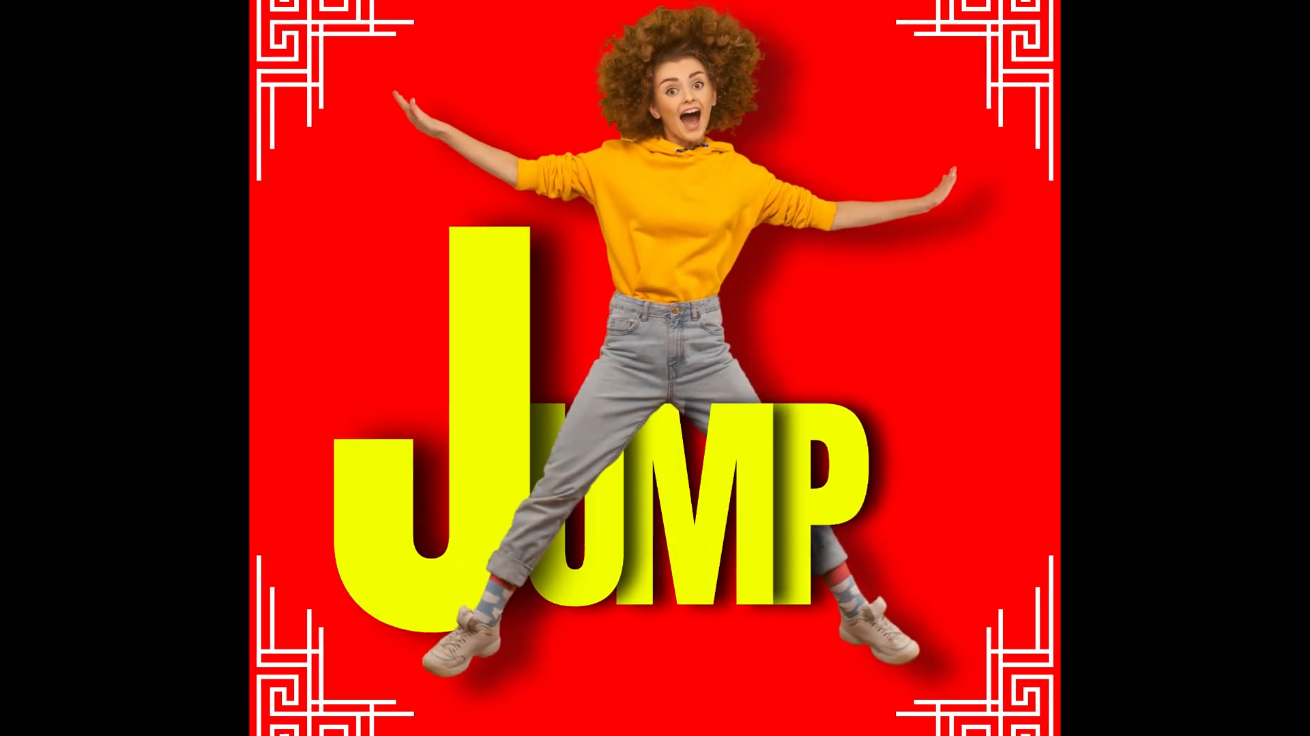